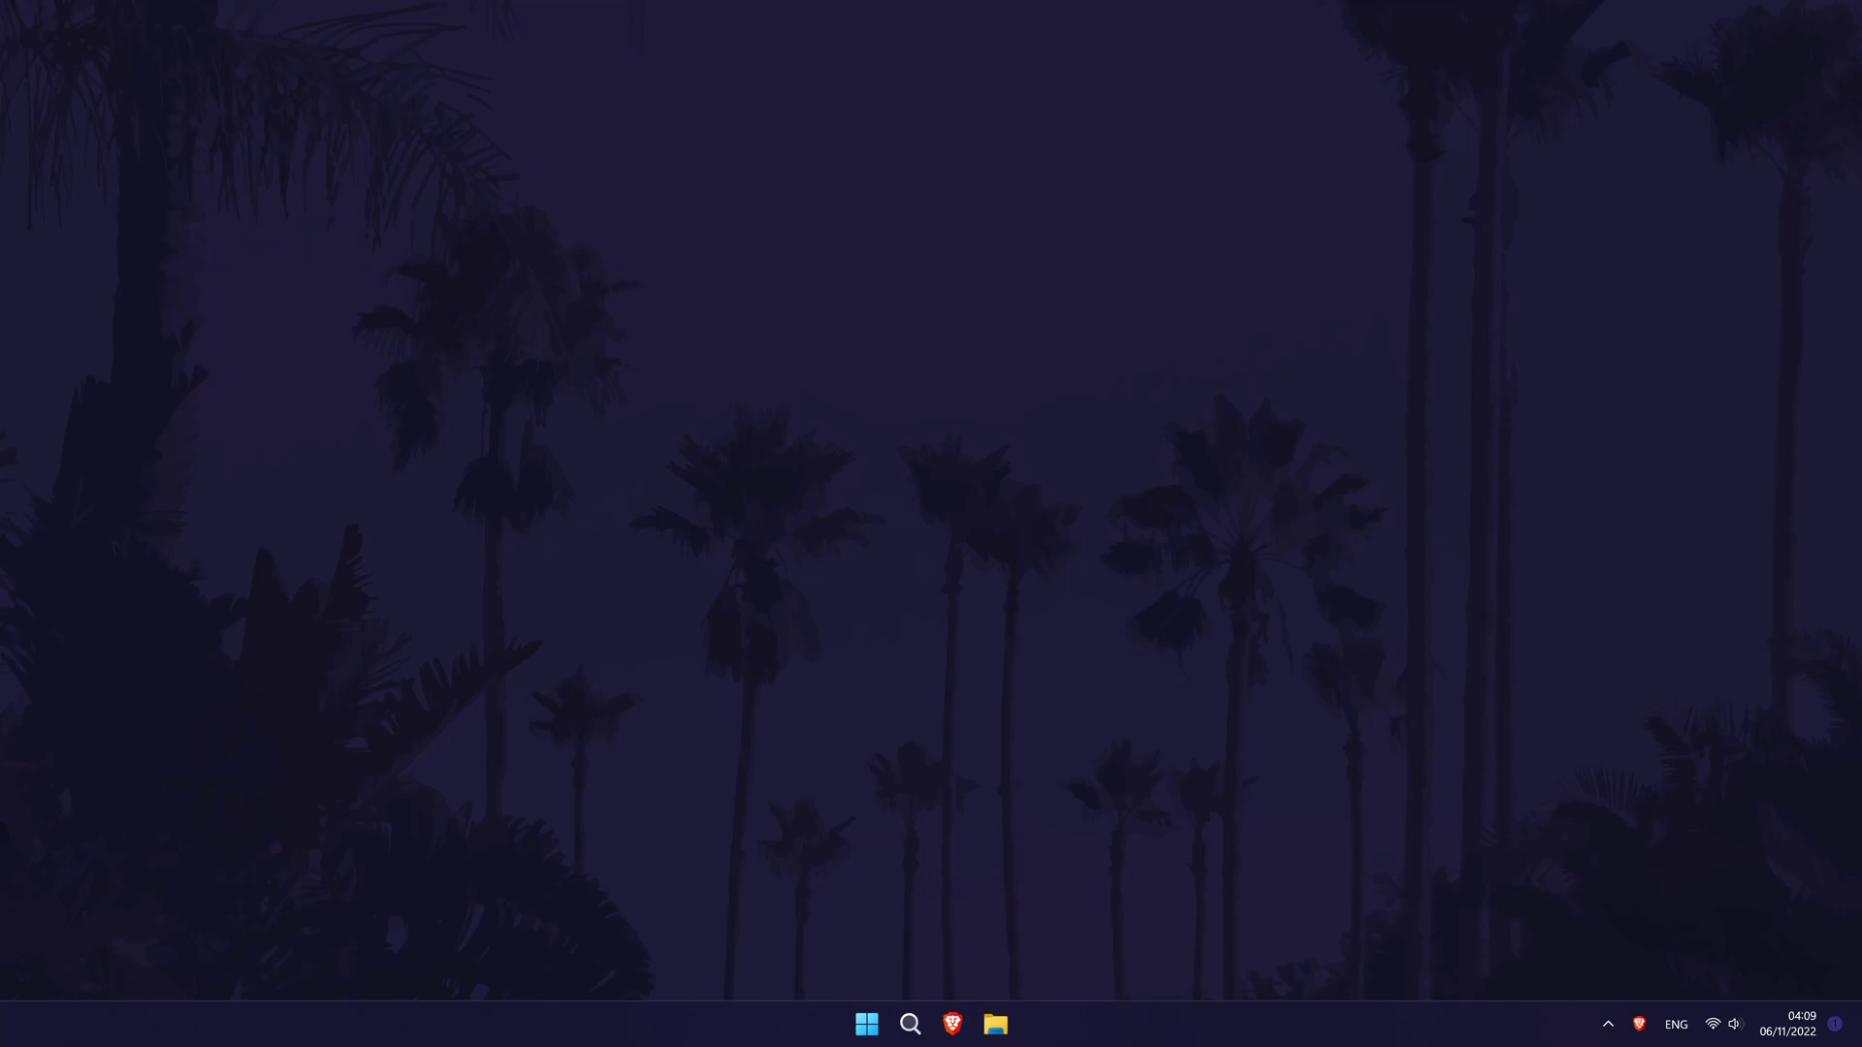
Step: Launch the Services console by running services.msc from the Run dialog
key(super+r)
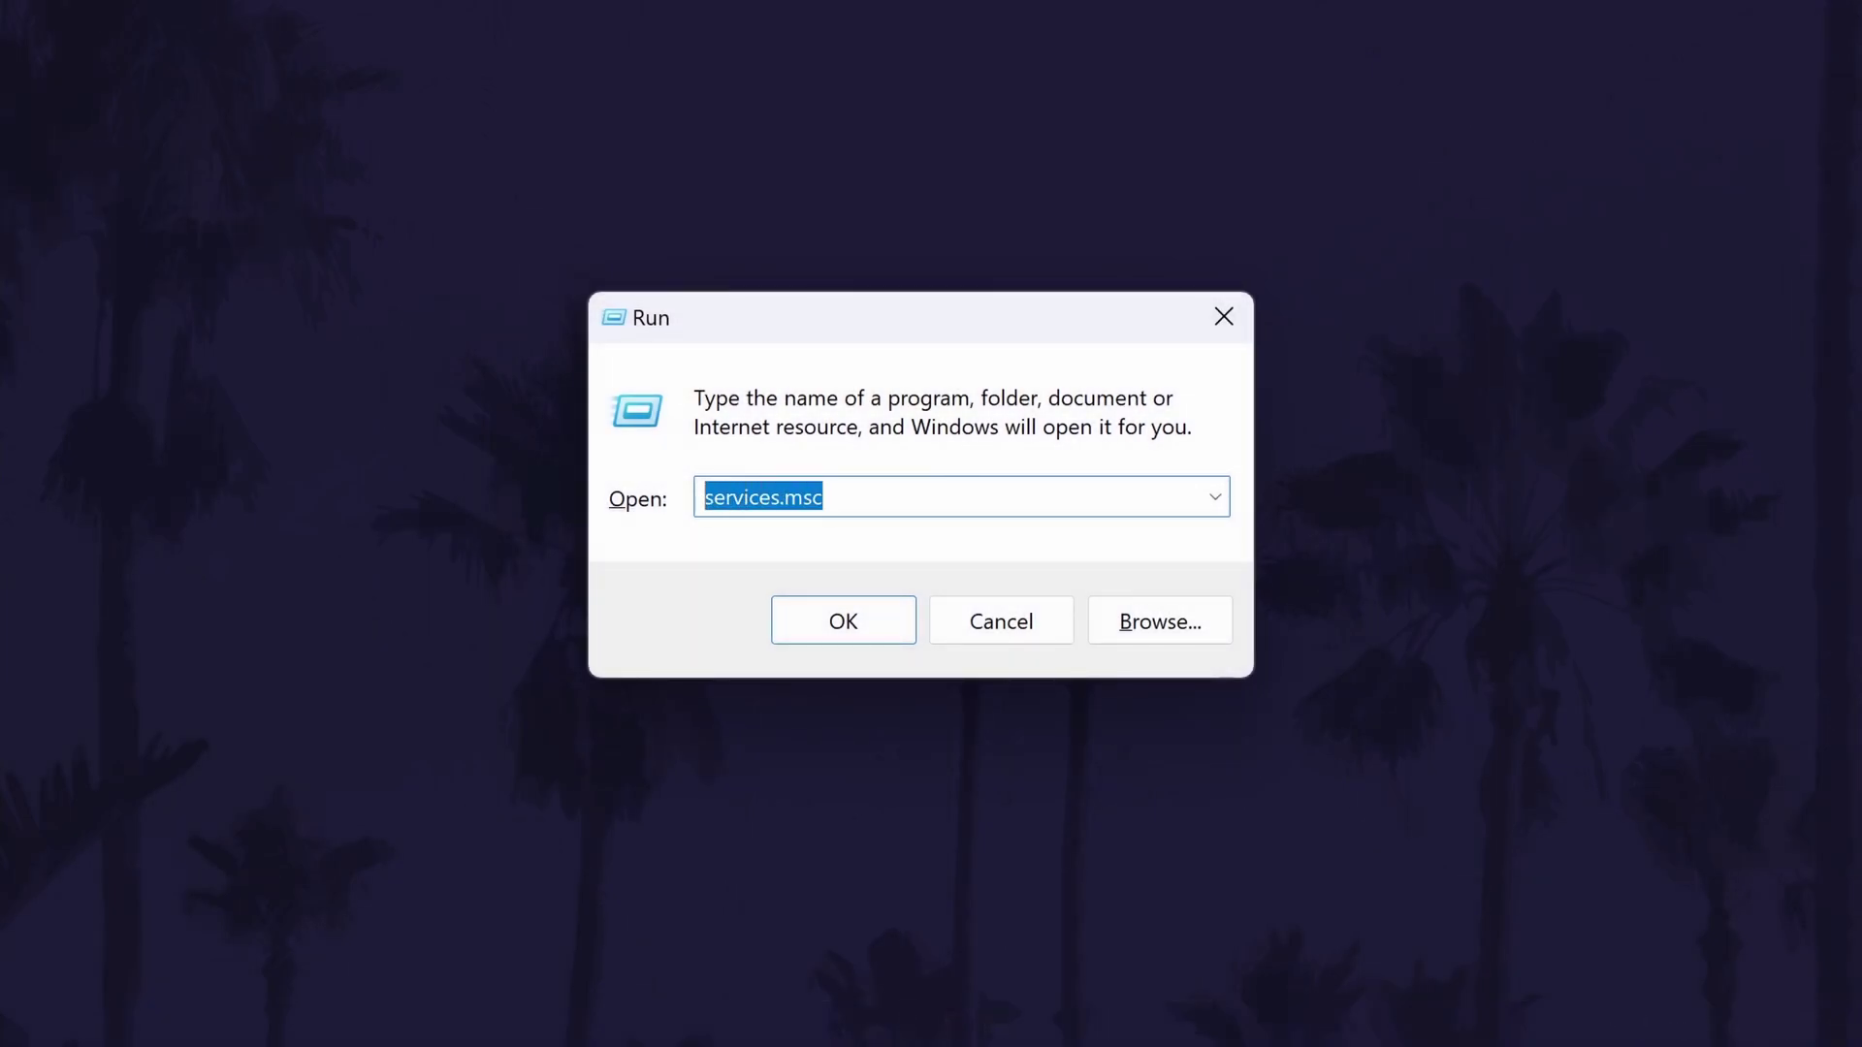
click(880, 629)
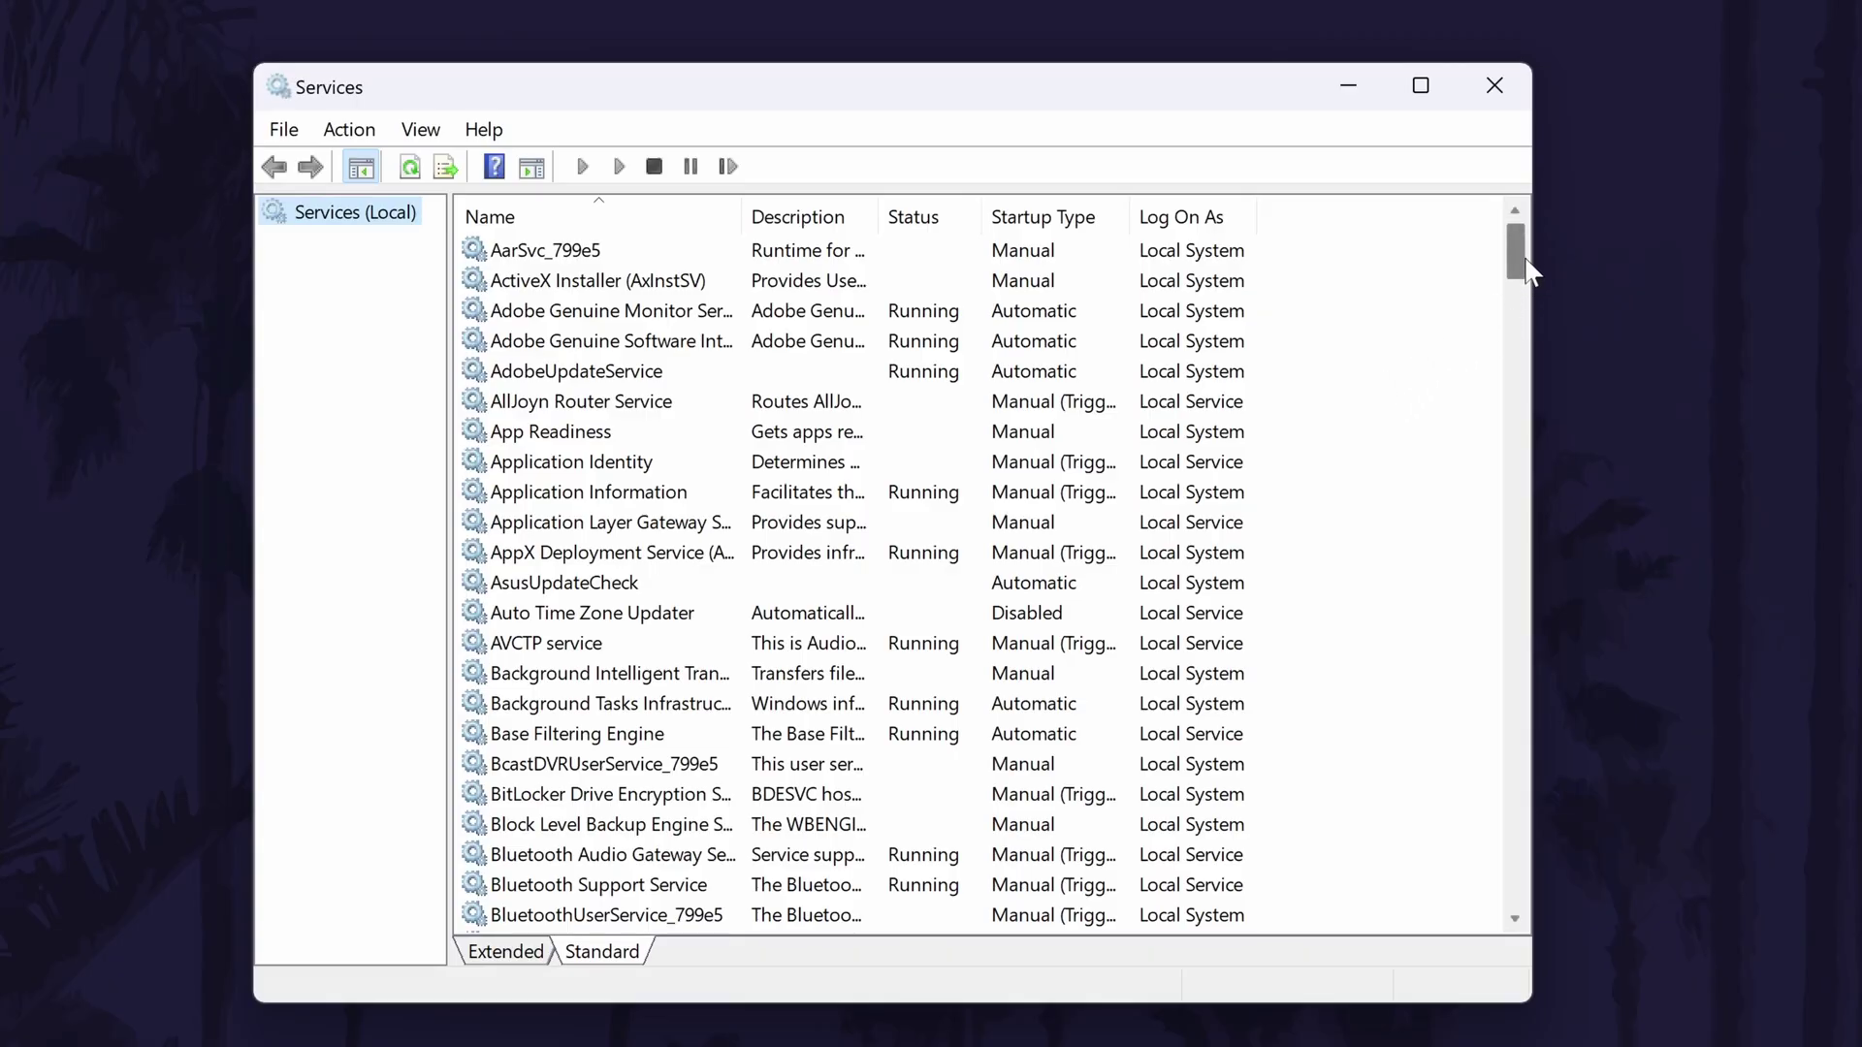
drag(1524, 264, 1534, 869)
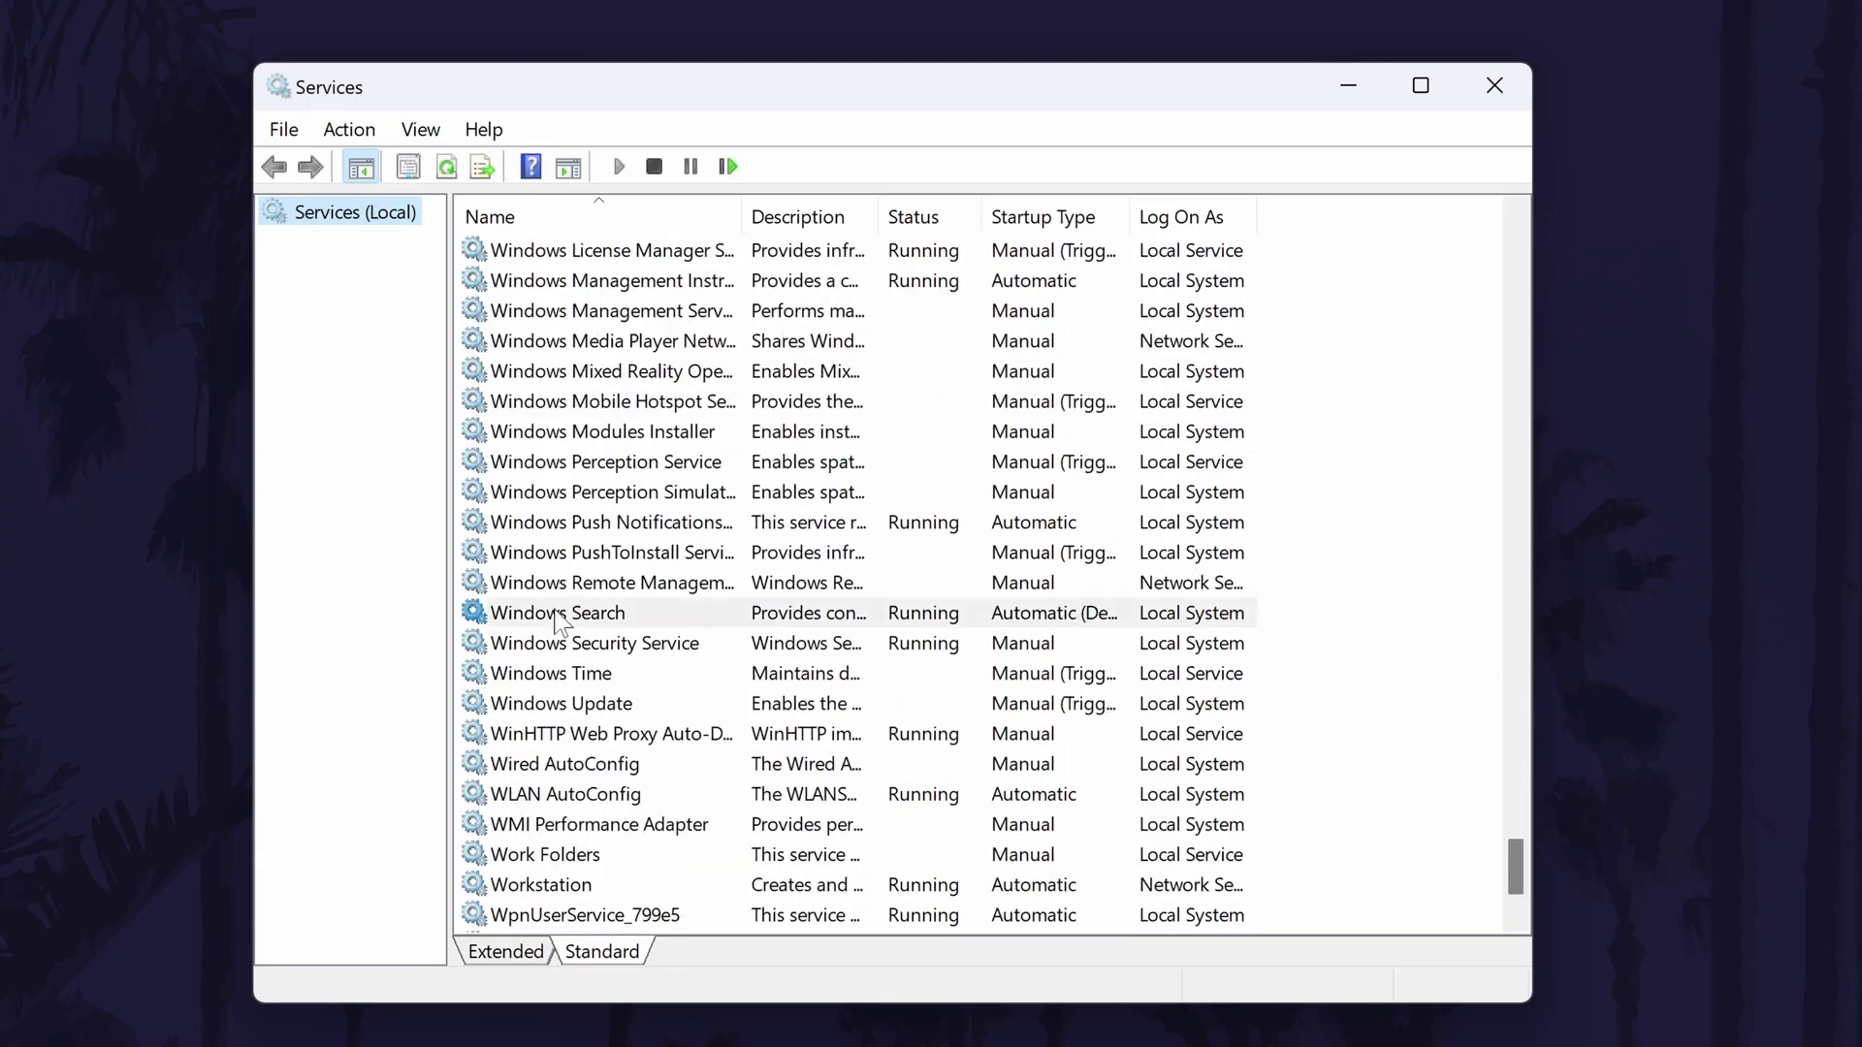
Step: Stop the Windows Search service and start it again so it is running
click(622, 616)
right_click(622, 616)
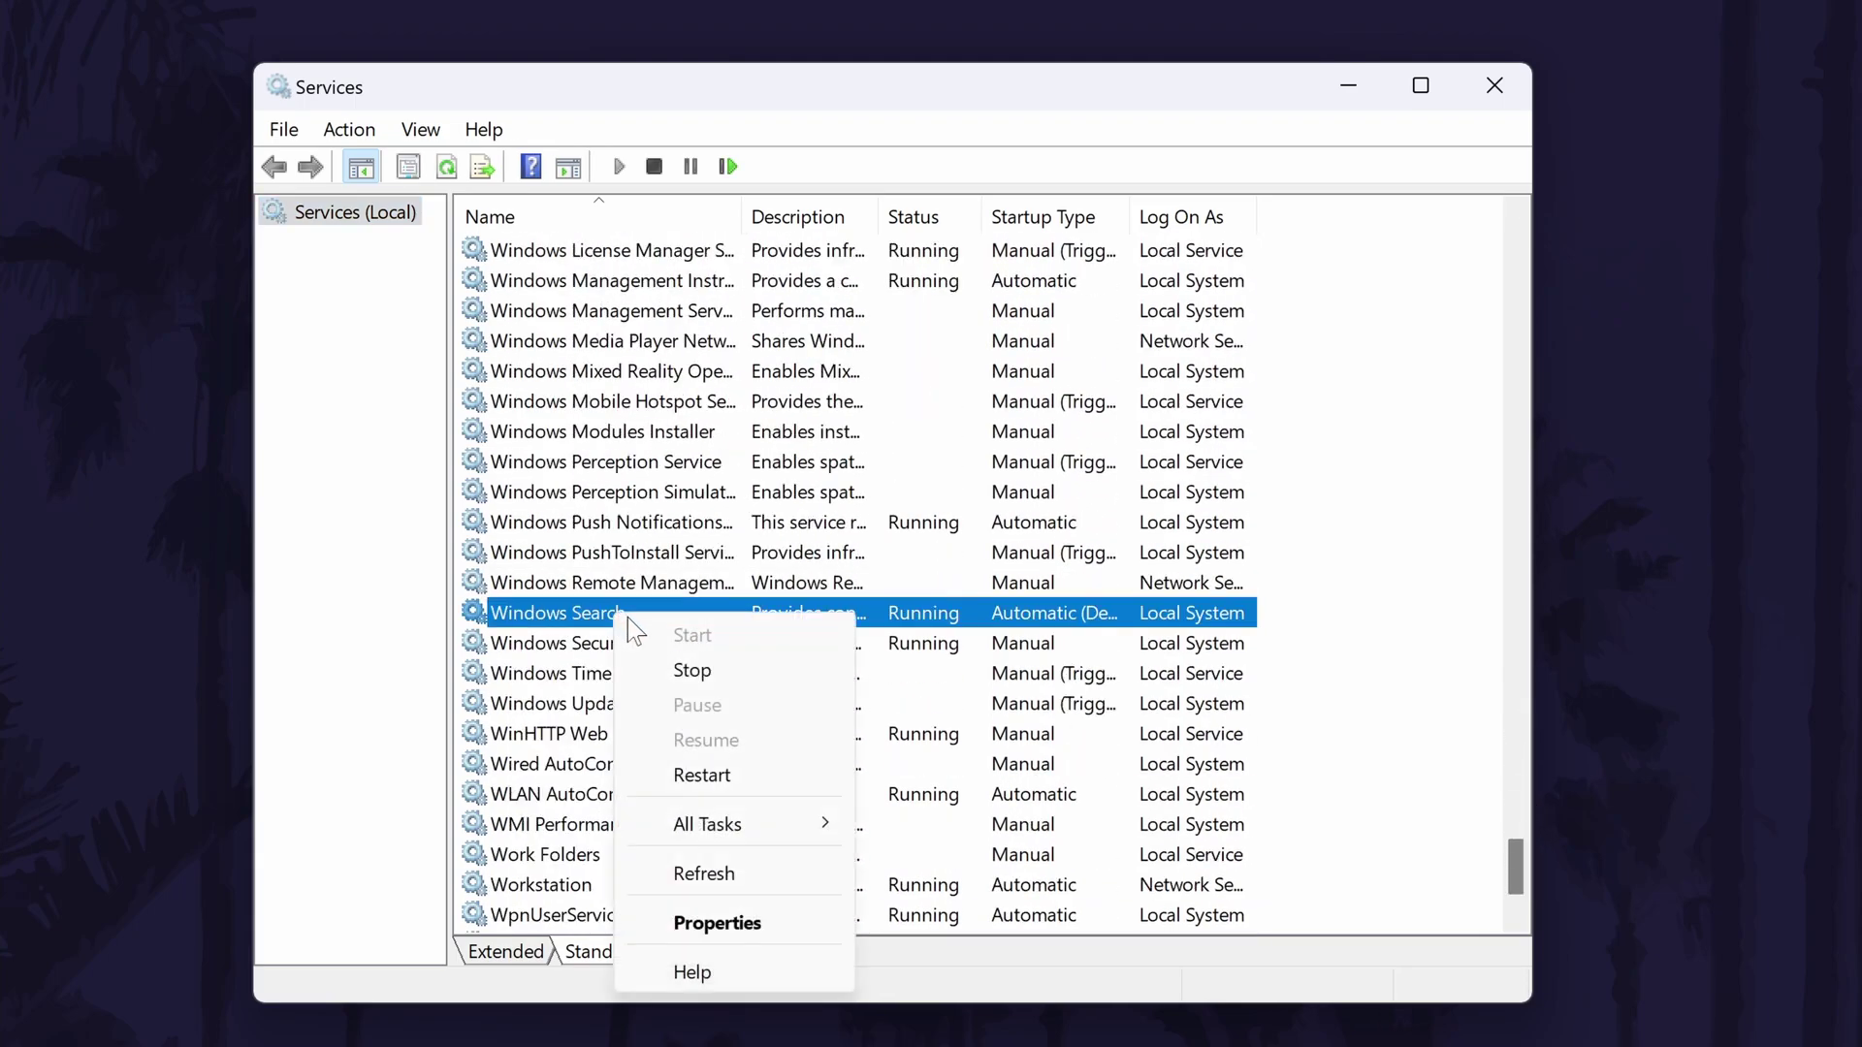
click(697, 679)
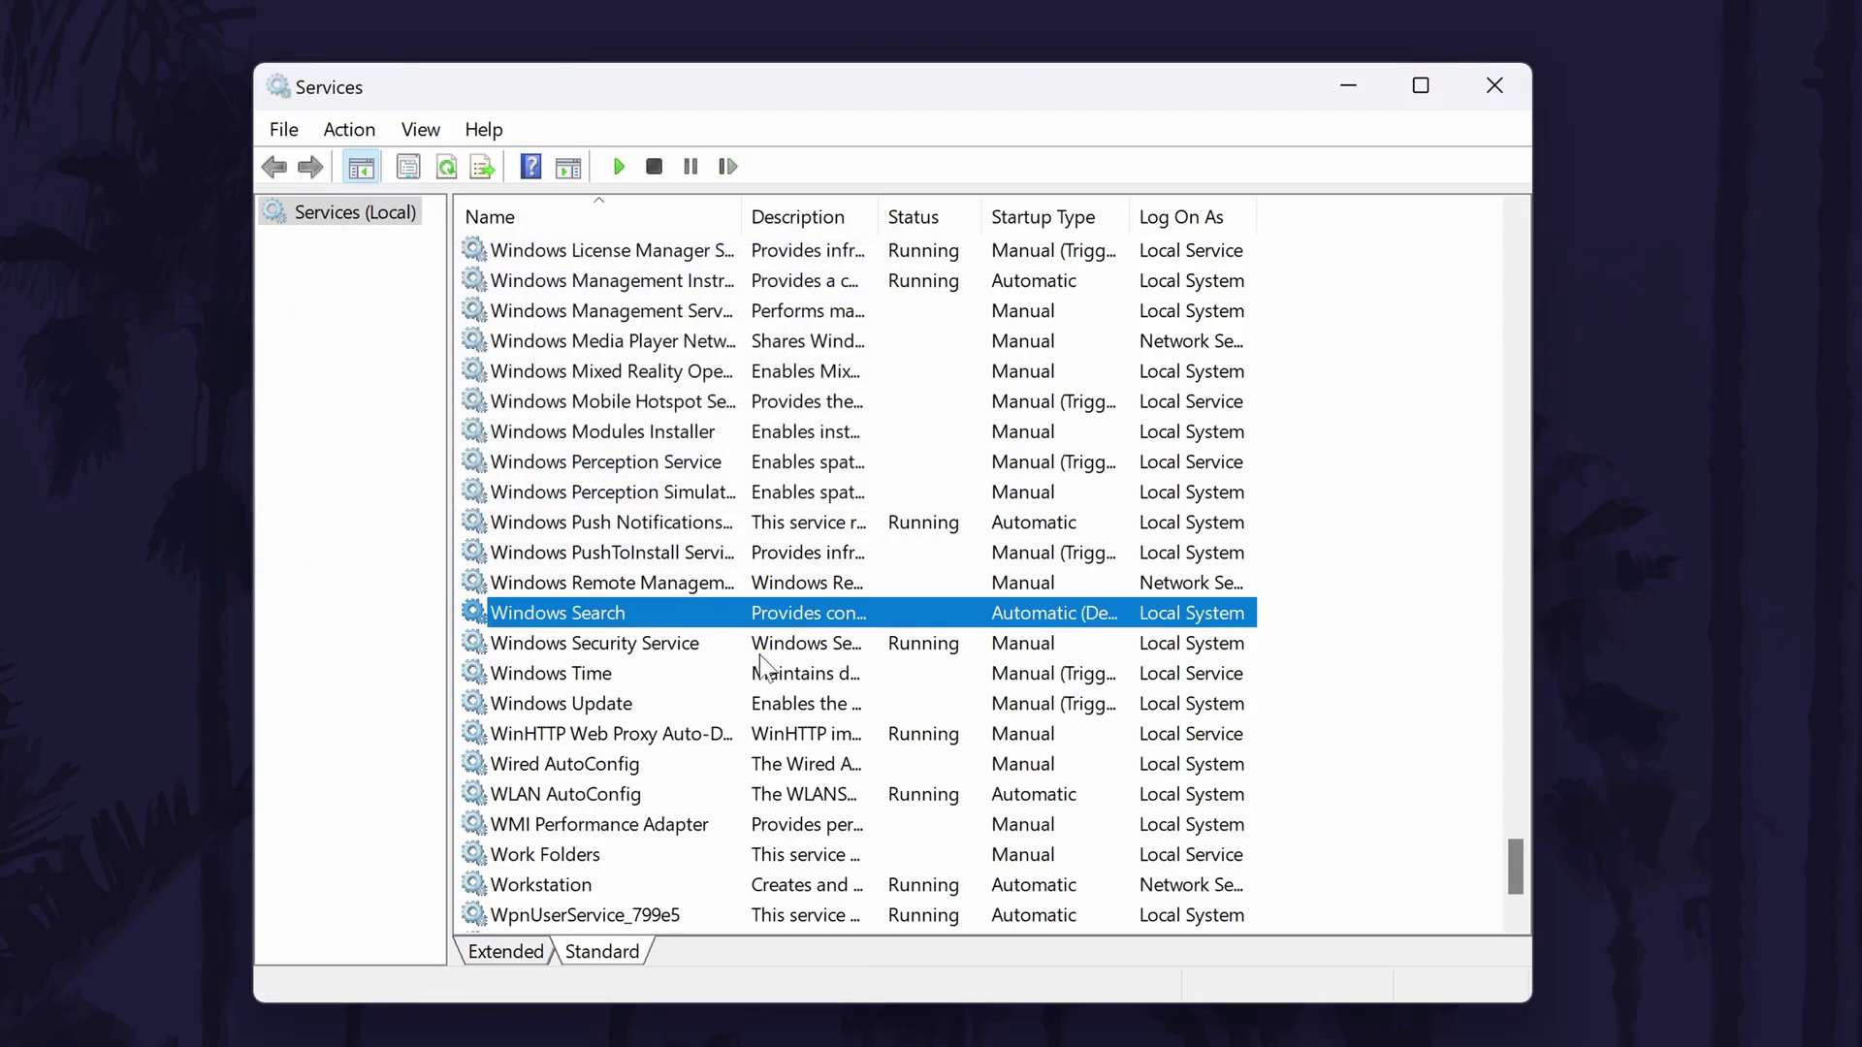
right_click(643, 613)
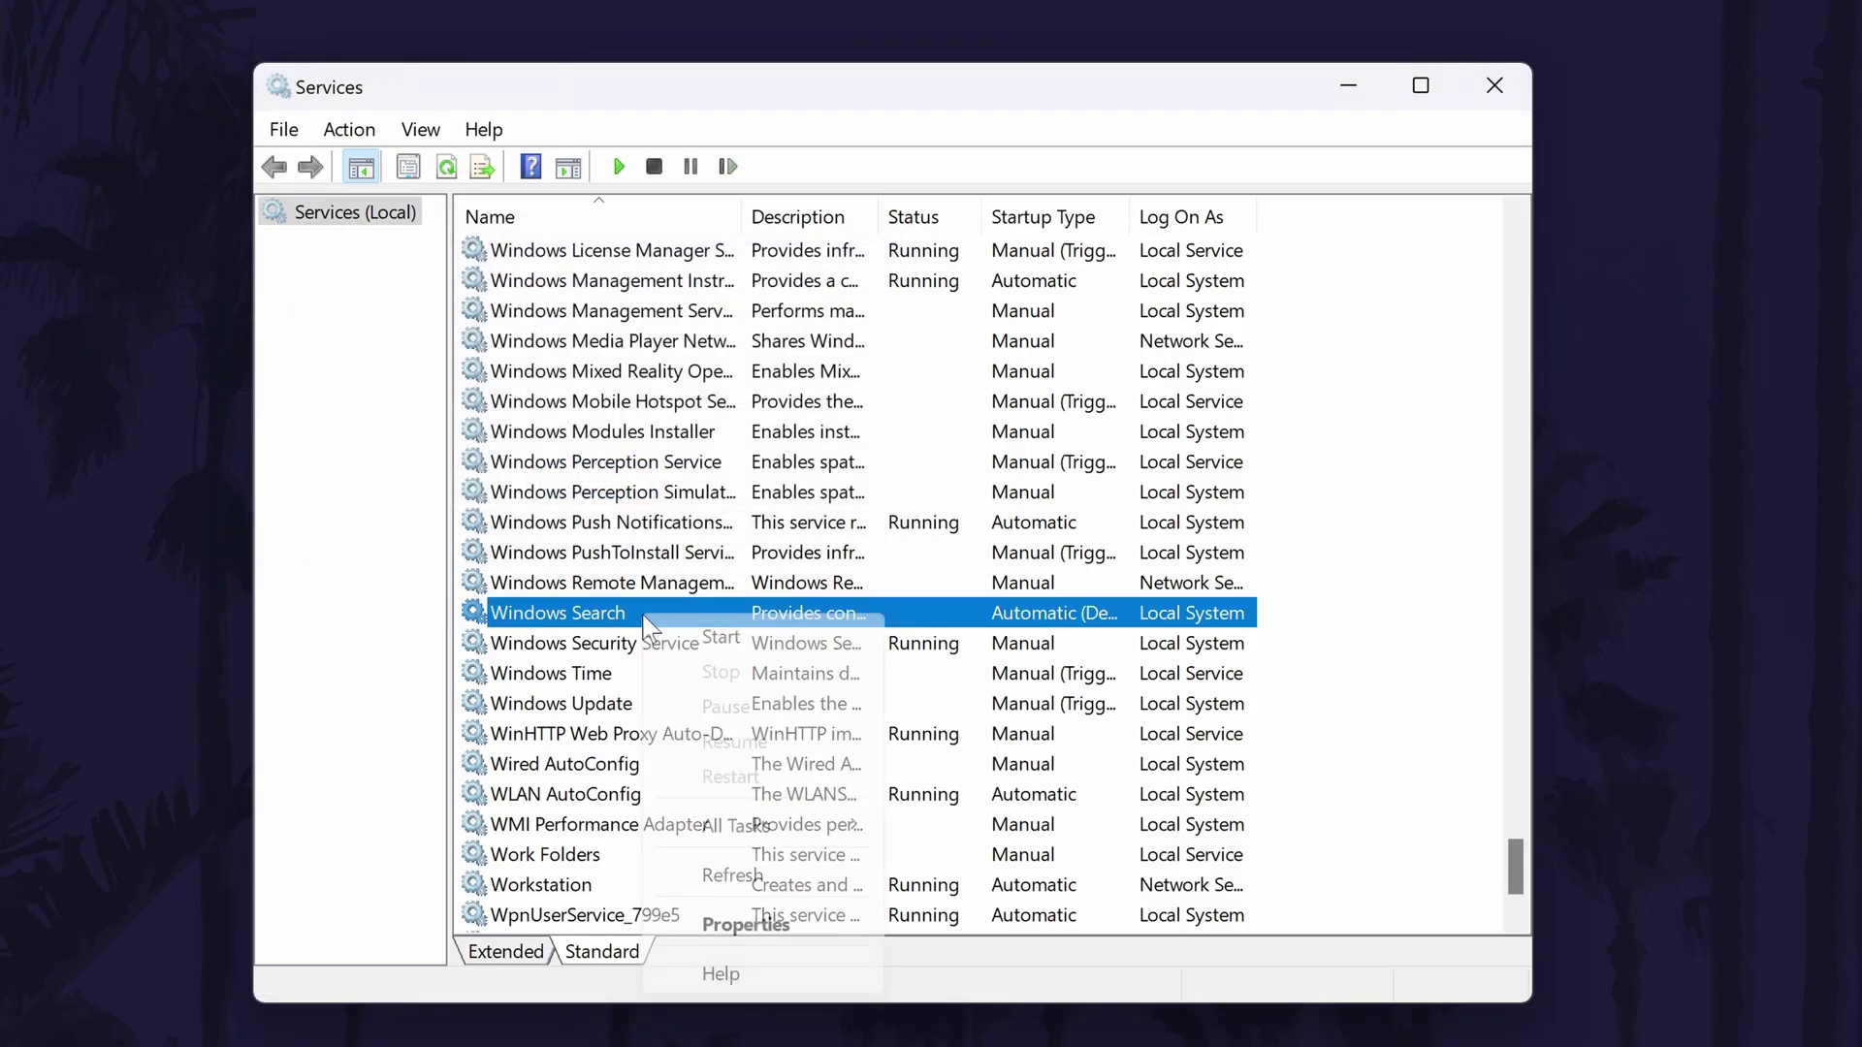
click(741, 640)
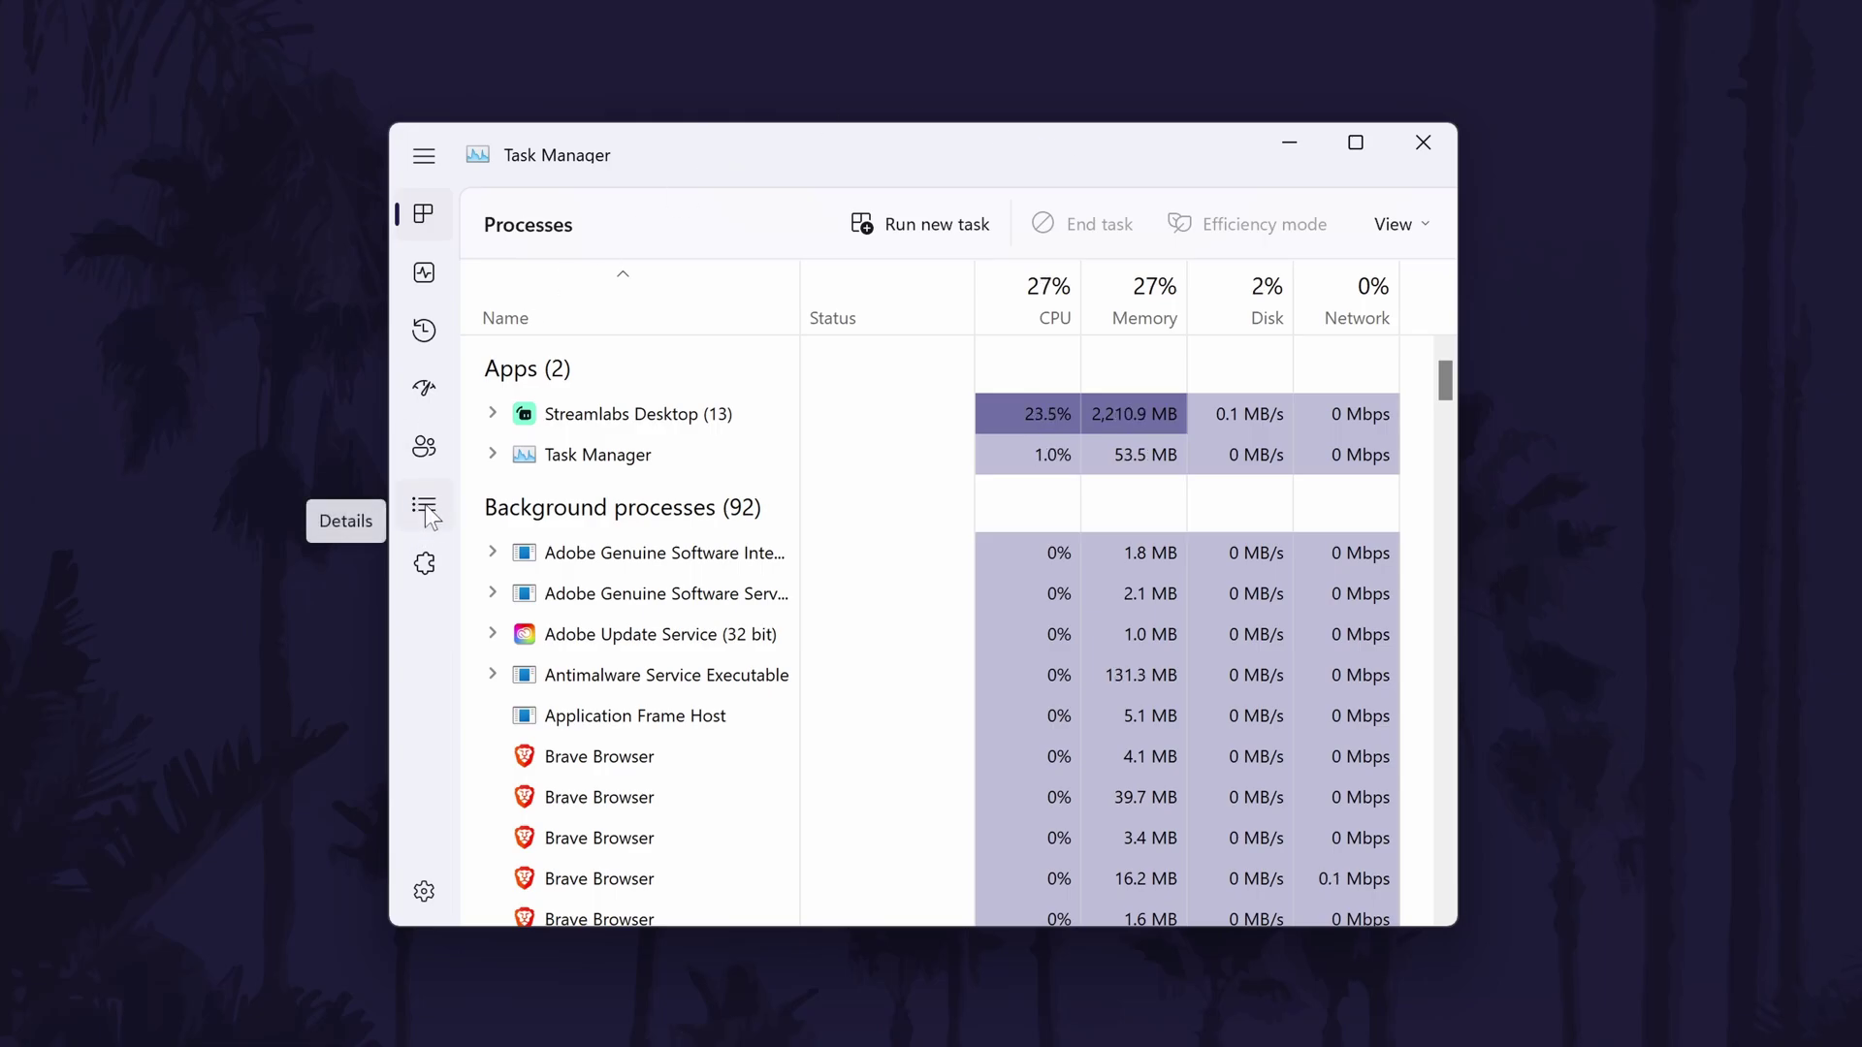
Step: End the SearchHost.exe process from the Details list, confirm it, and close Task Manager
click(425, 506)
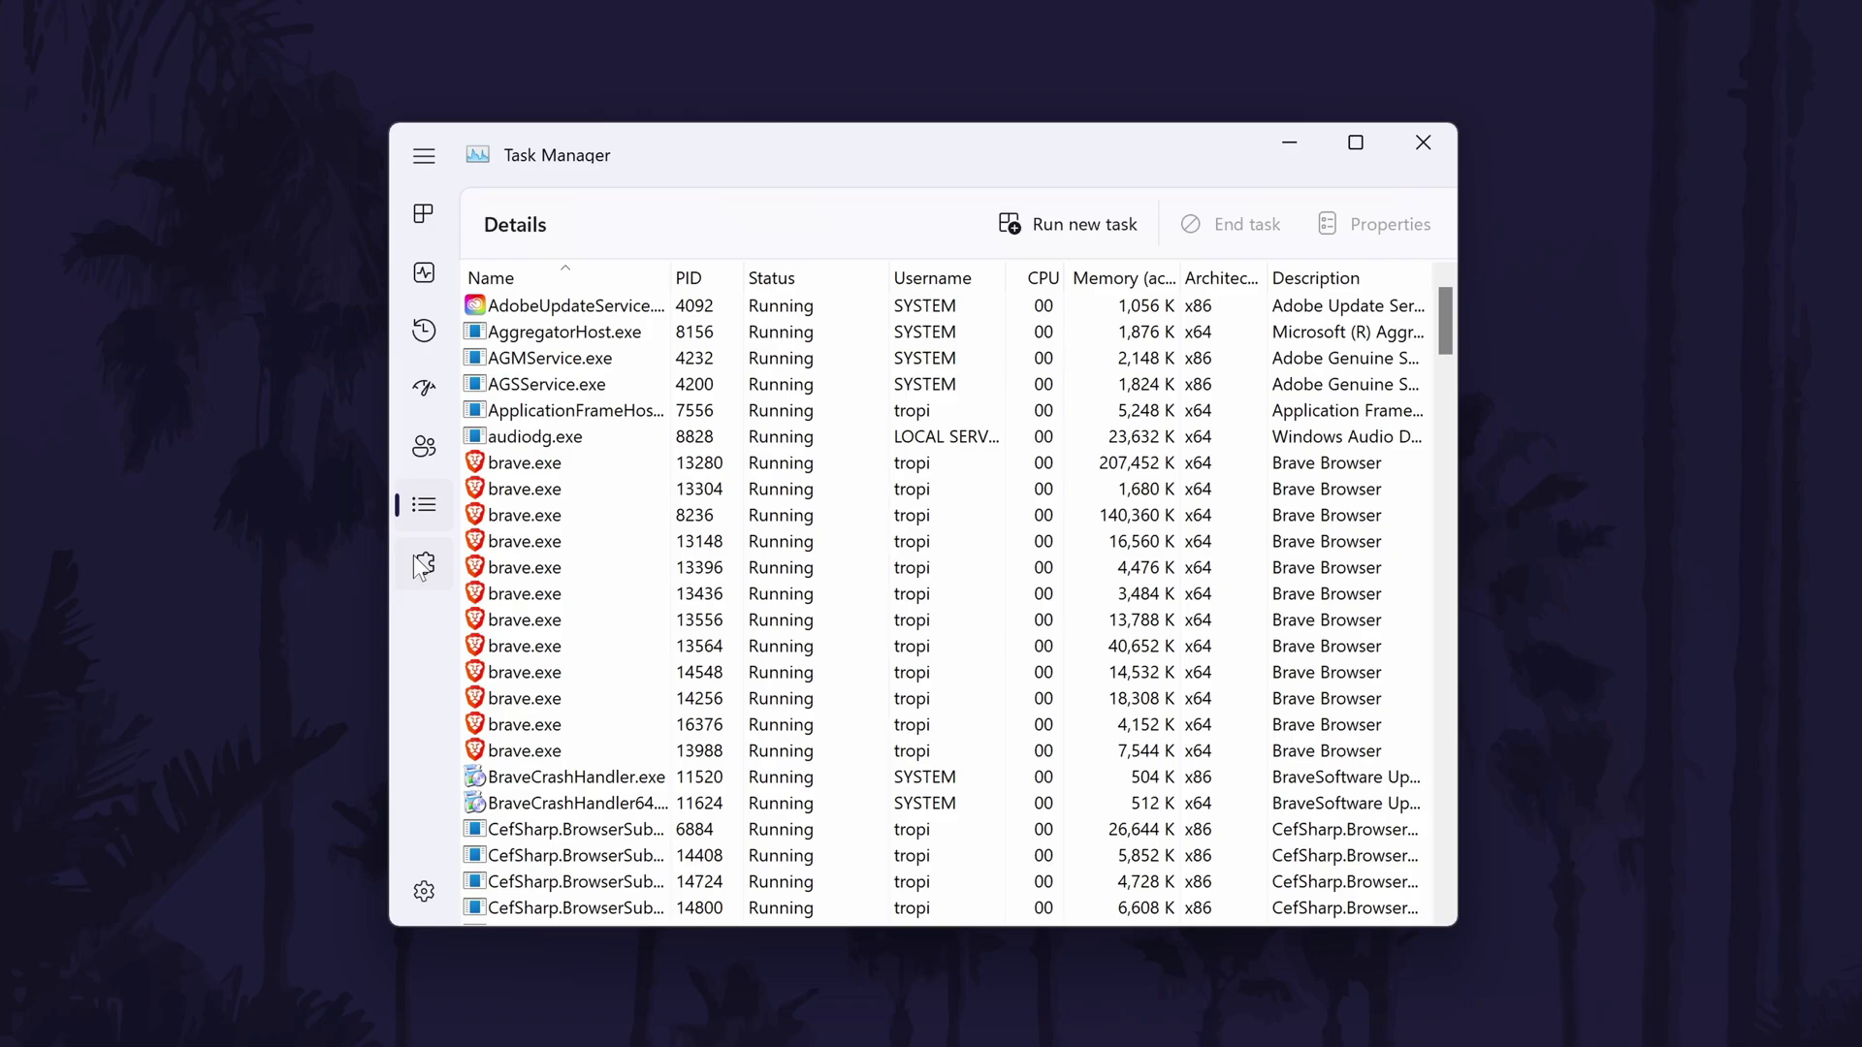
scroll(645, 583, down, 20)
click(601, 570)
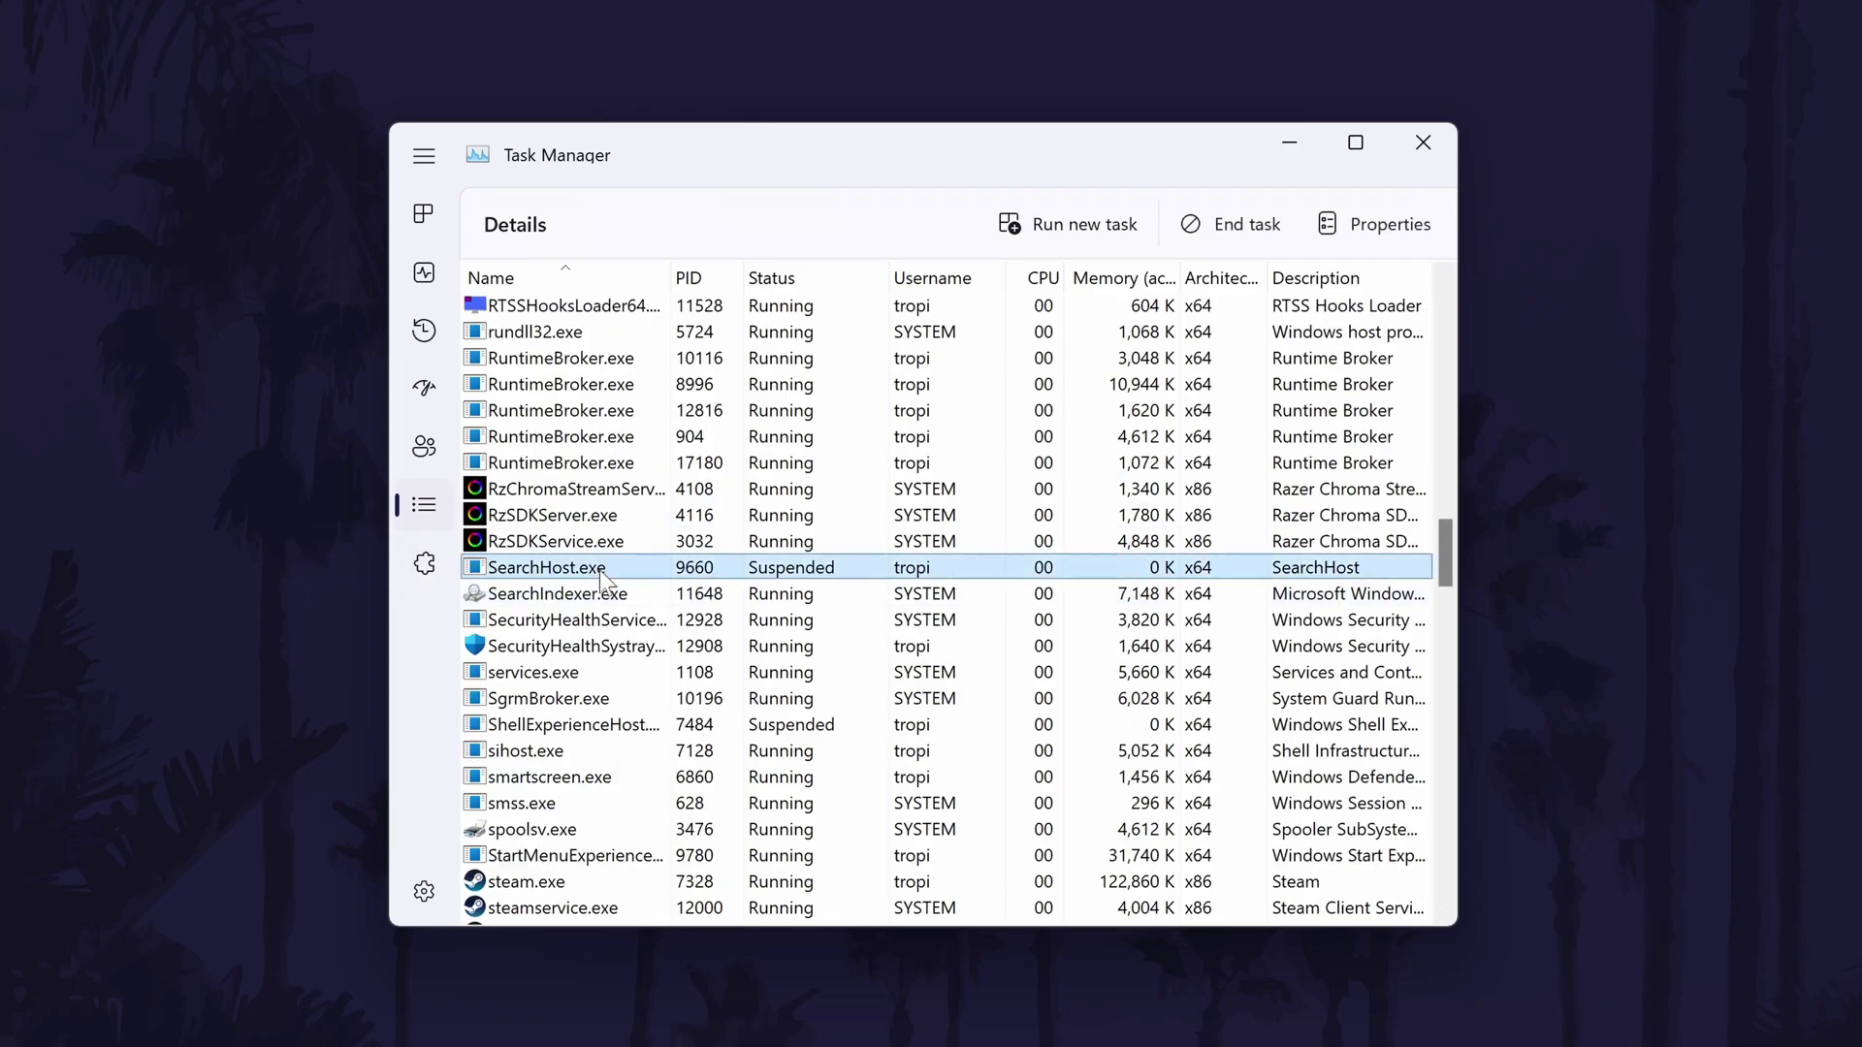
right_click(561, 568)
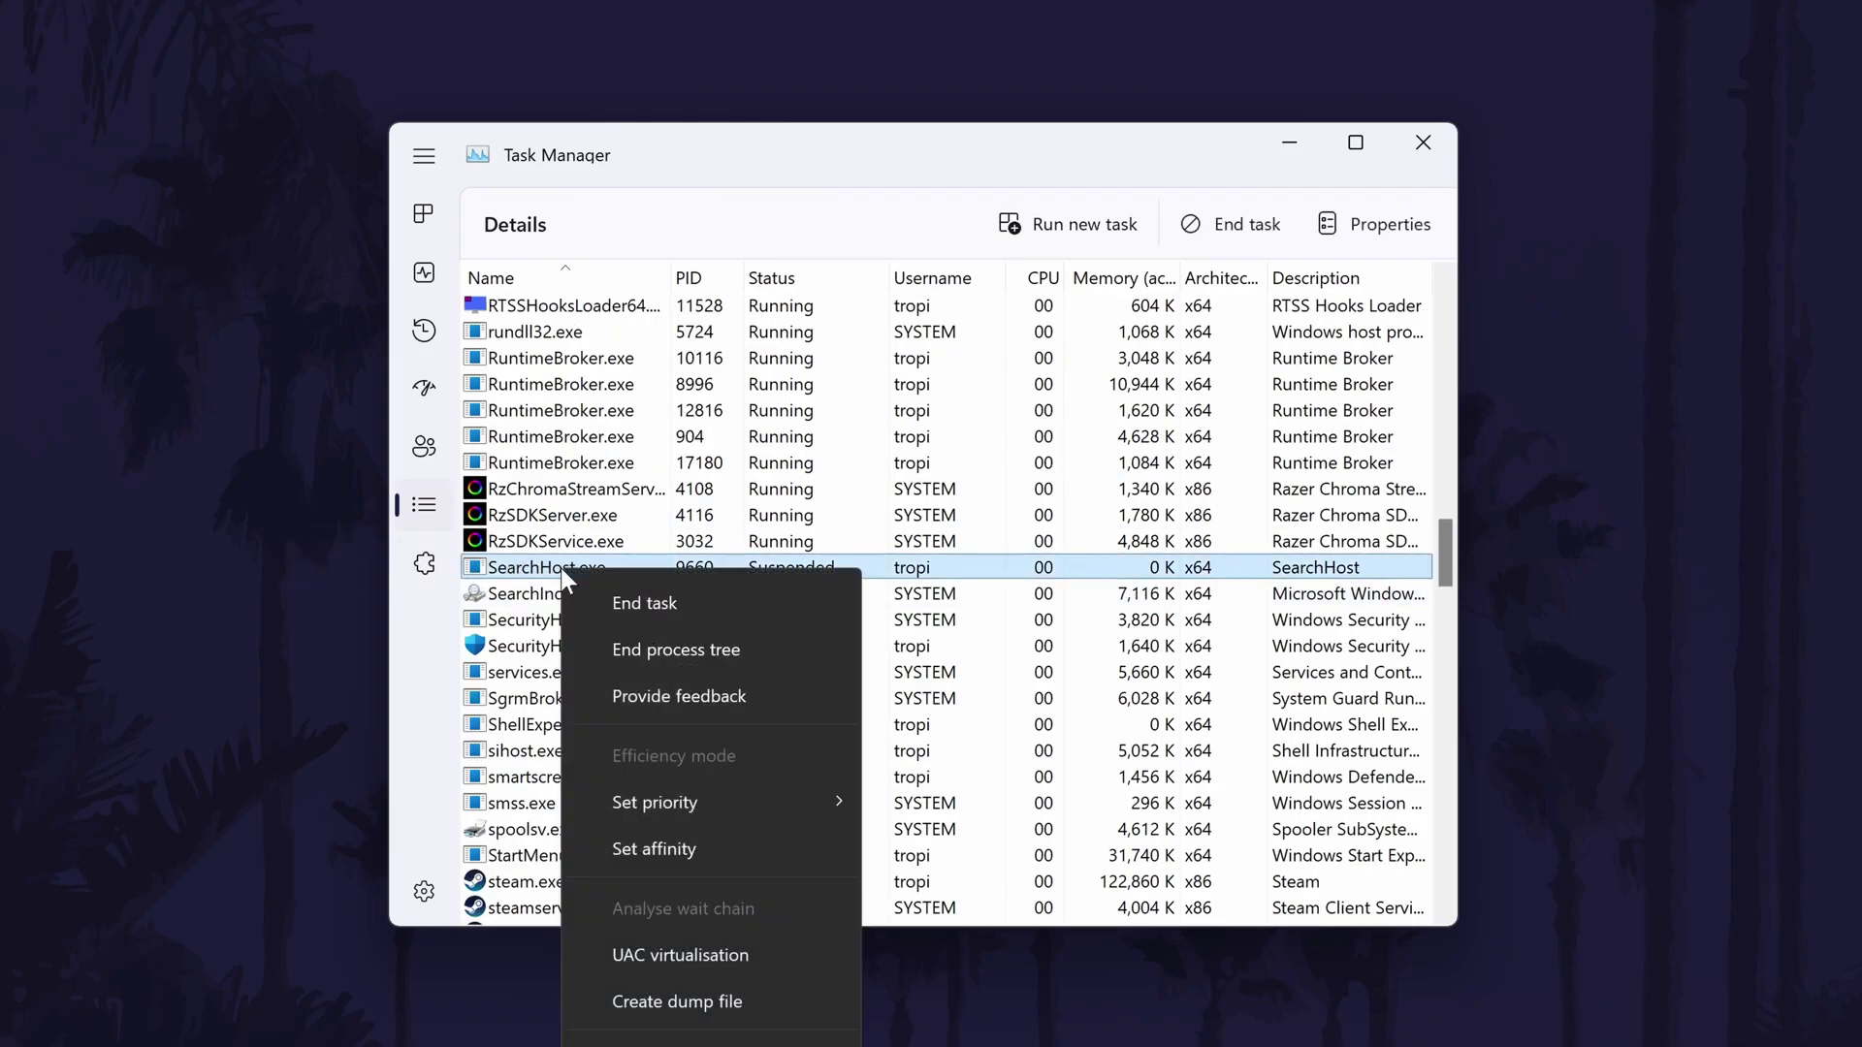
click(613, 601)
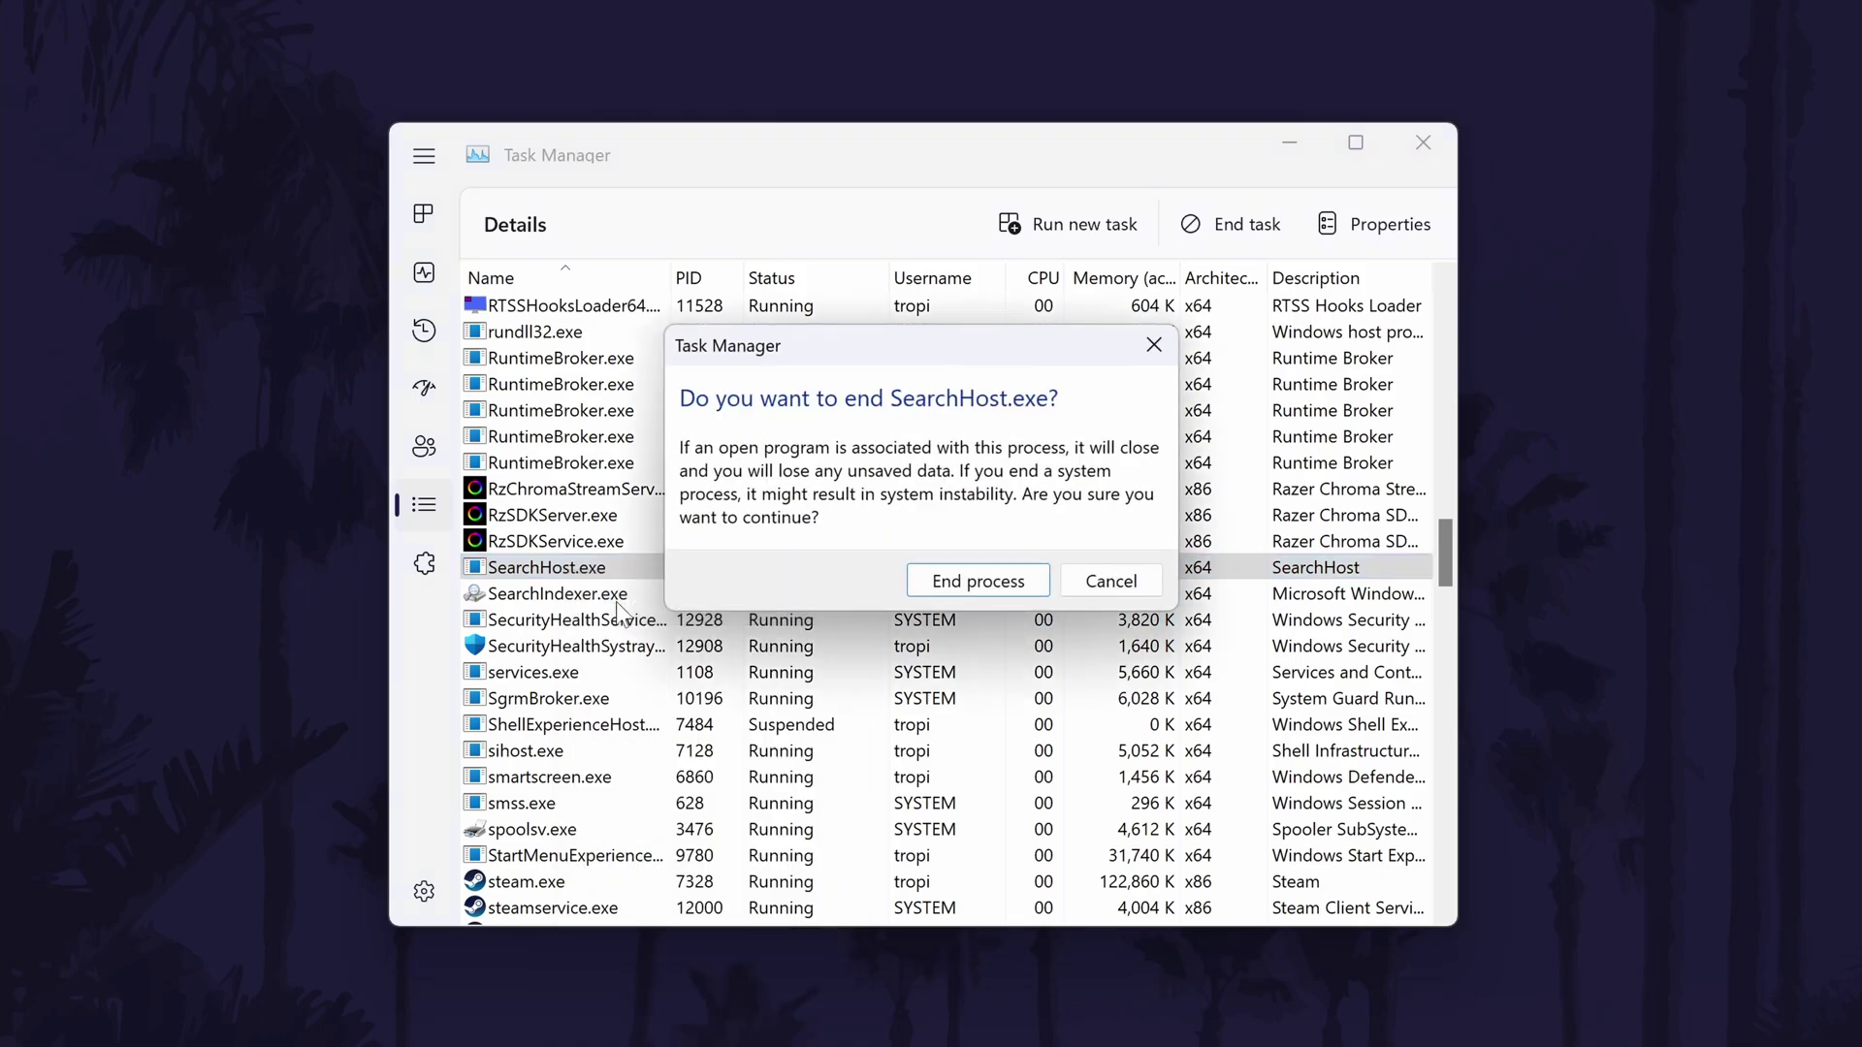
click(1007, 584)
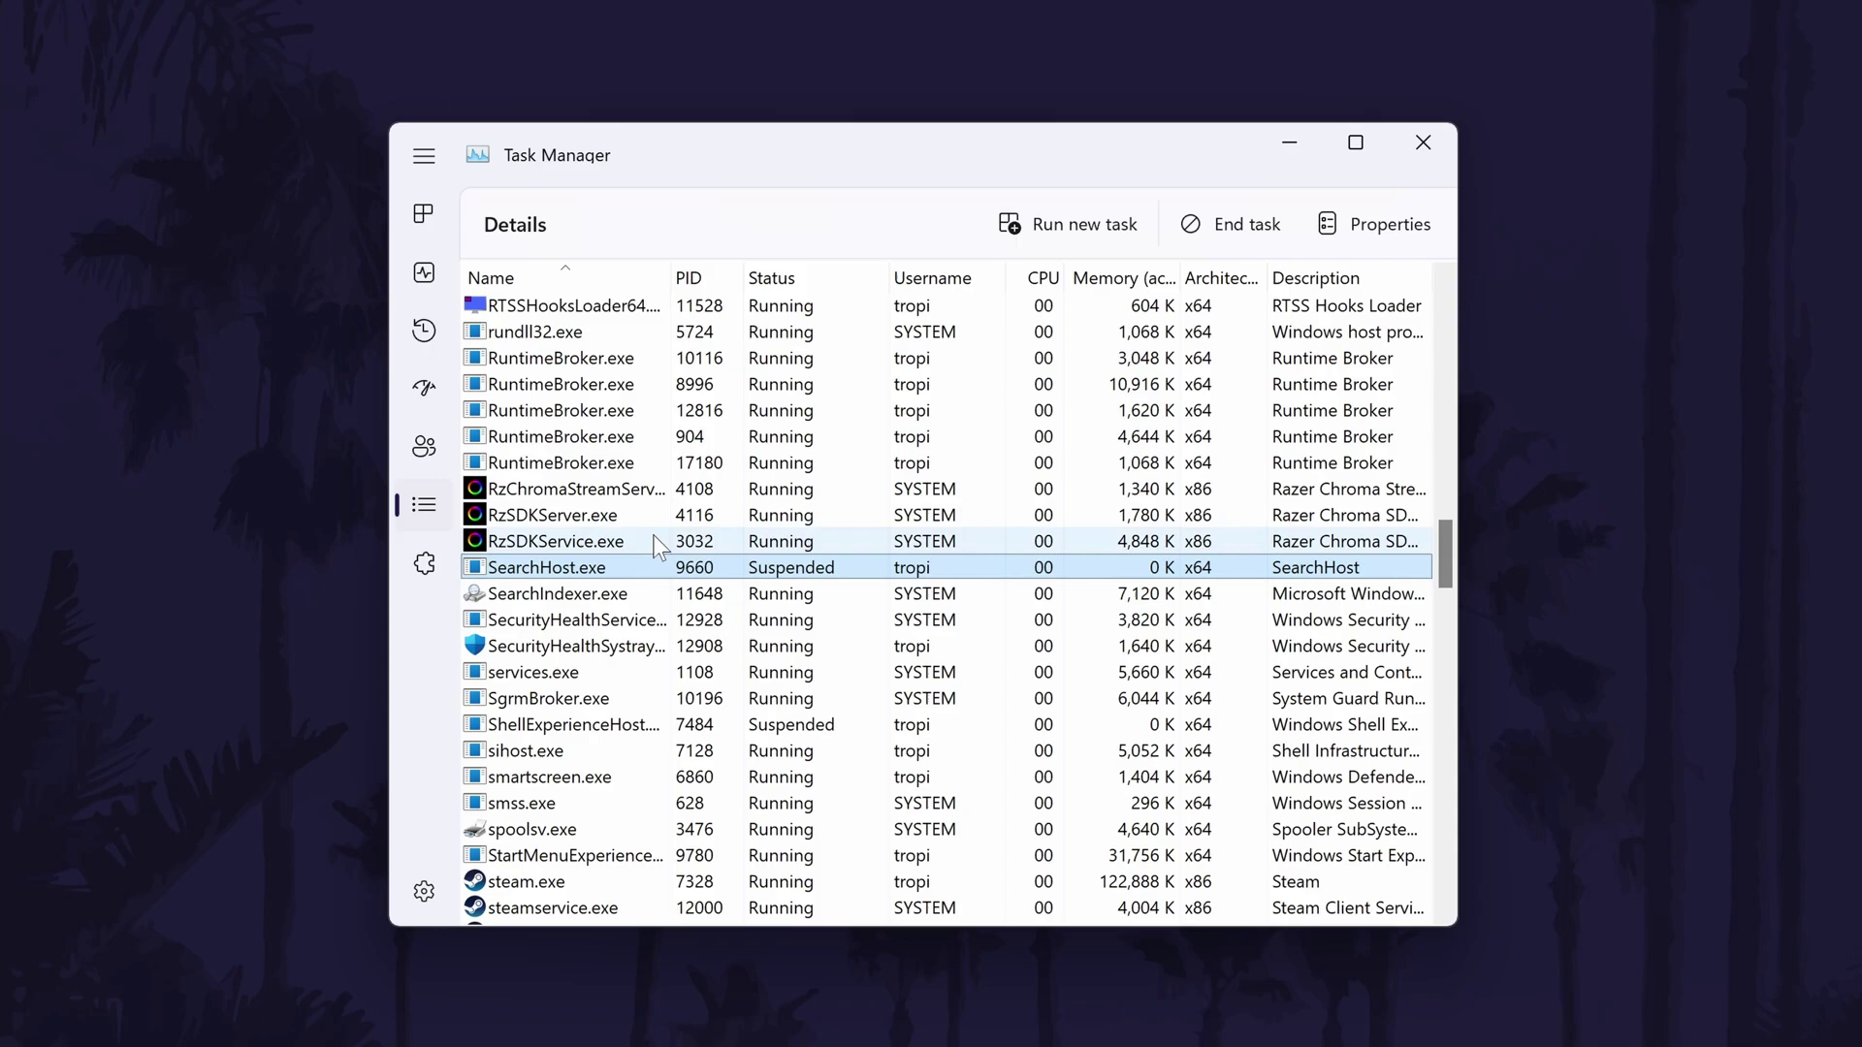
click(1443, 139)
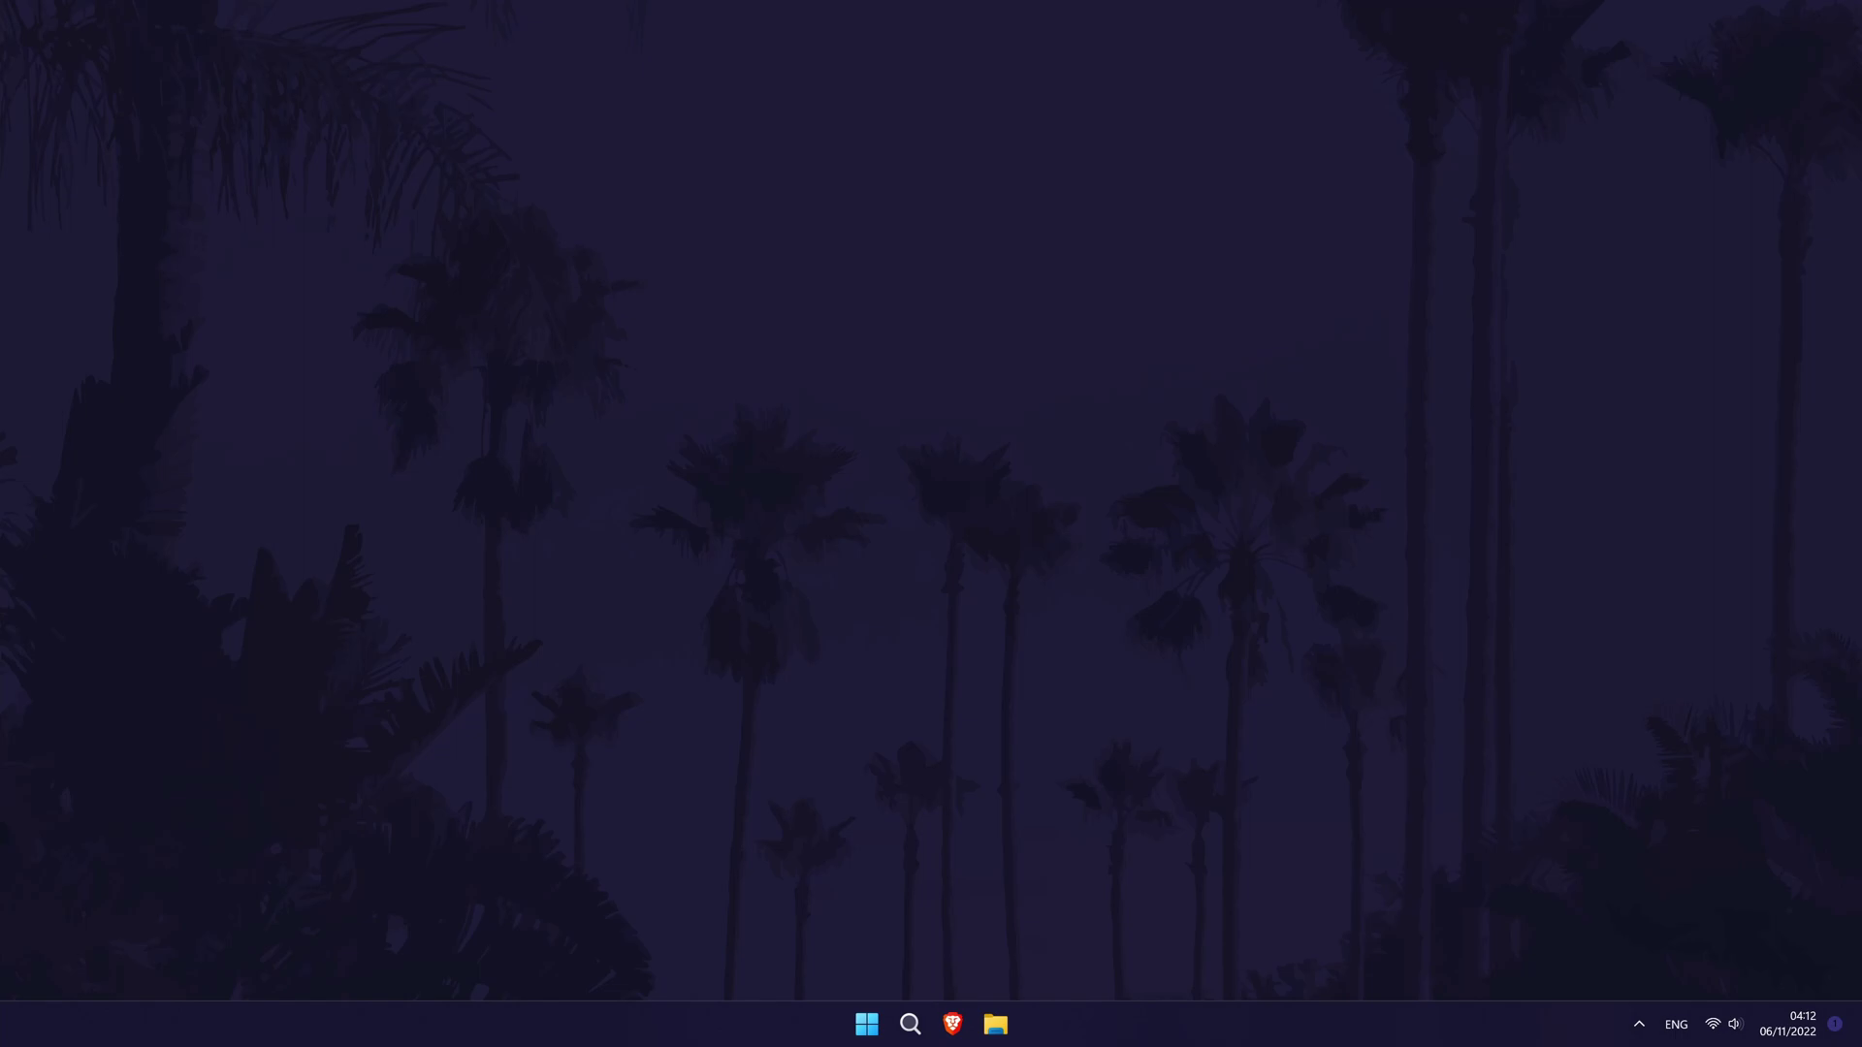
Step: Run the Search and Indexing troubleshooter from System > Troubleshoot > Other trouble-shooters
key(super+i)
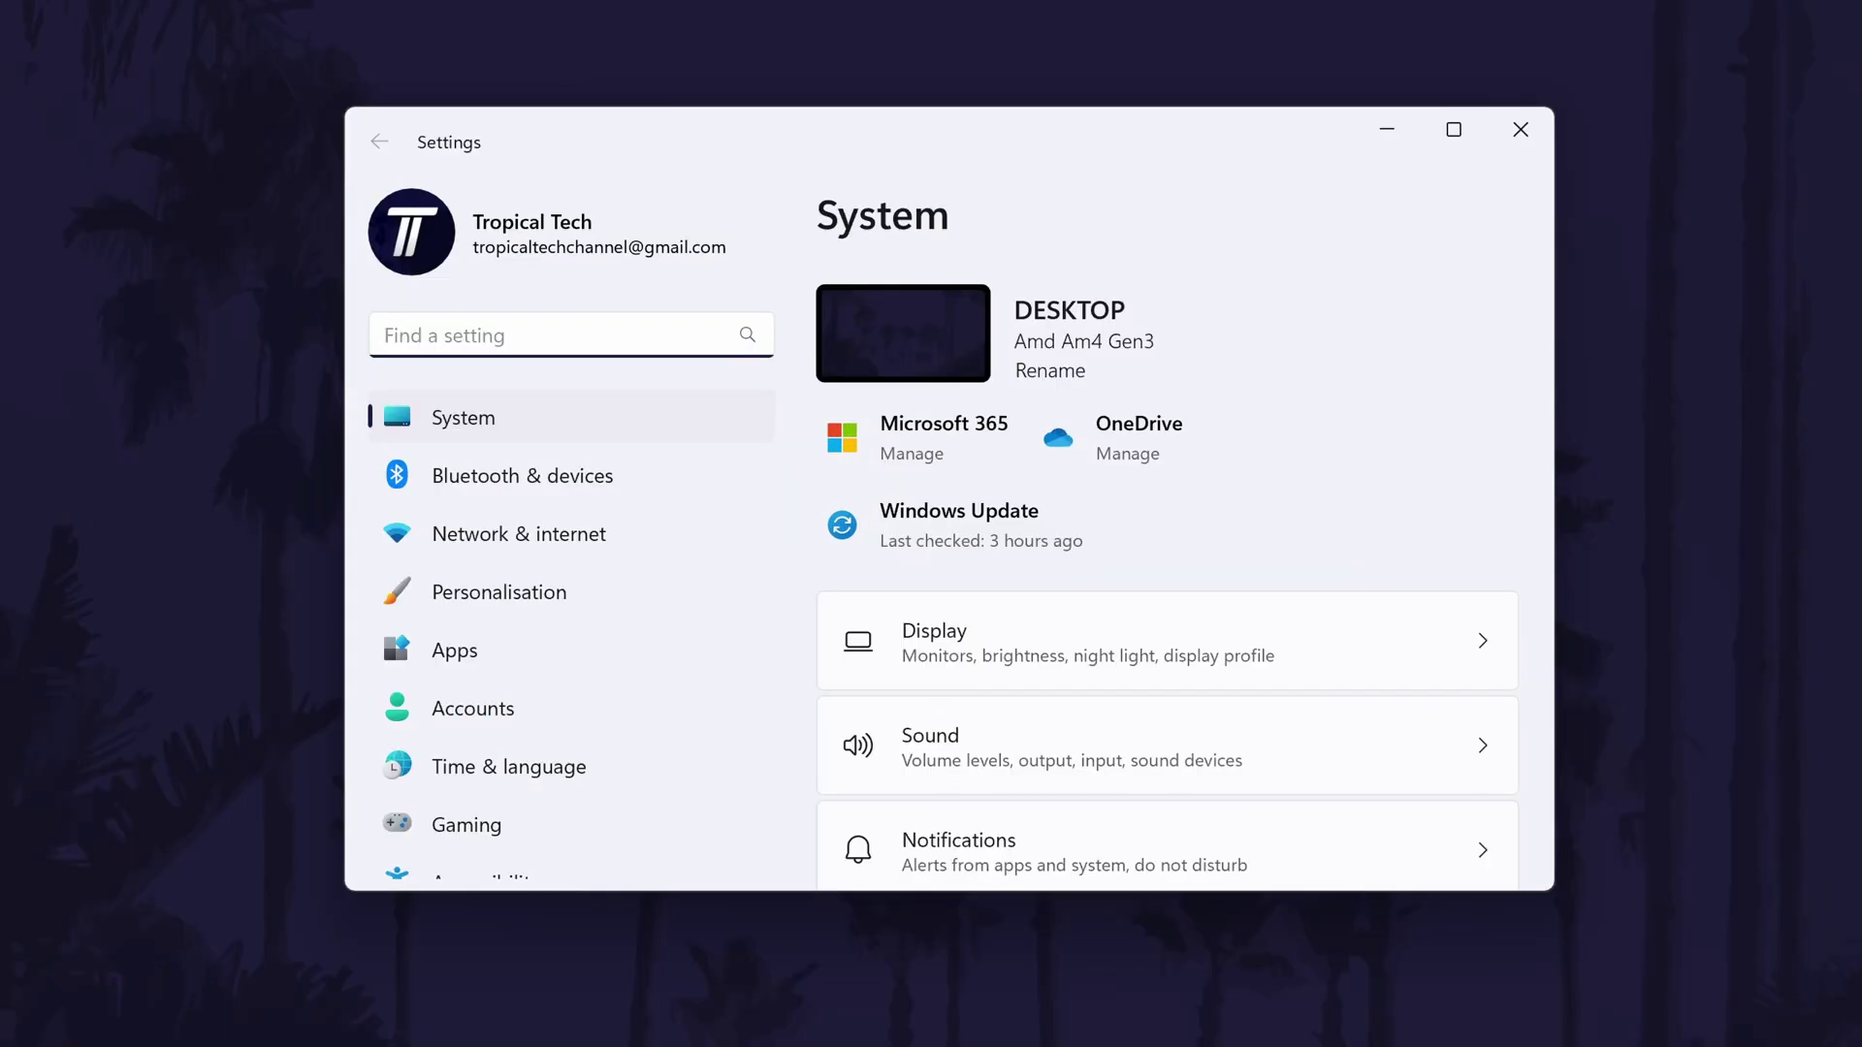
scroll(1128, 500, down, 5)
scroll(1129, 501, down, 4)
scroll(1129, 503, down, 1)
scroll(961, 463, up, 1)
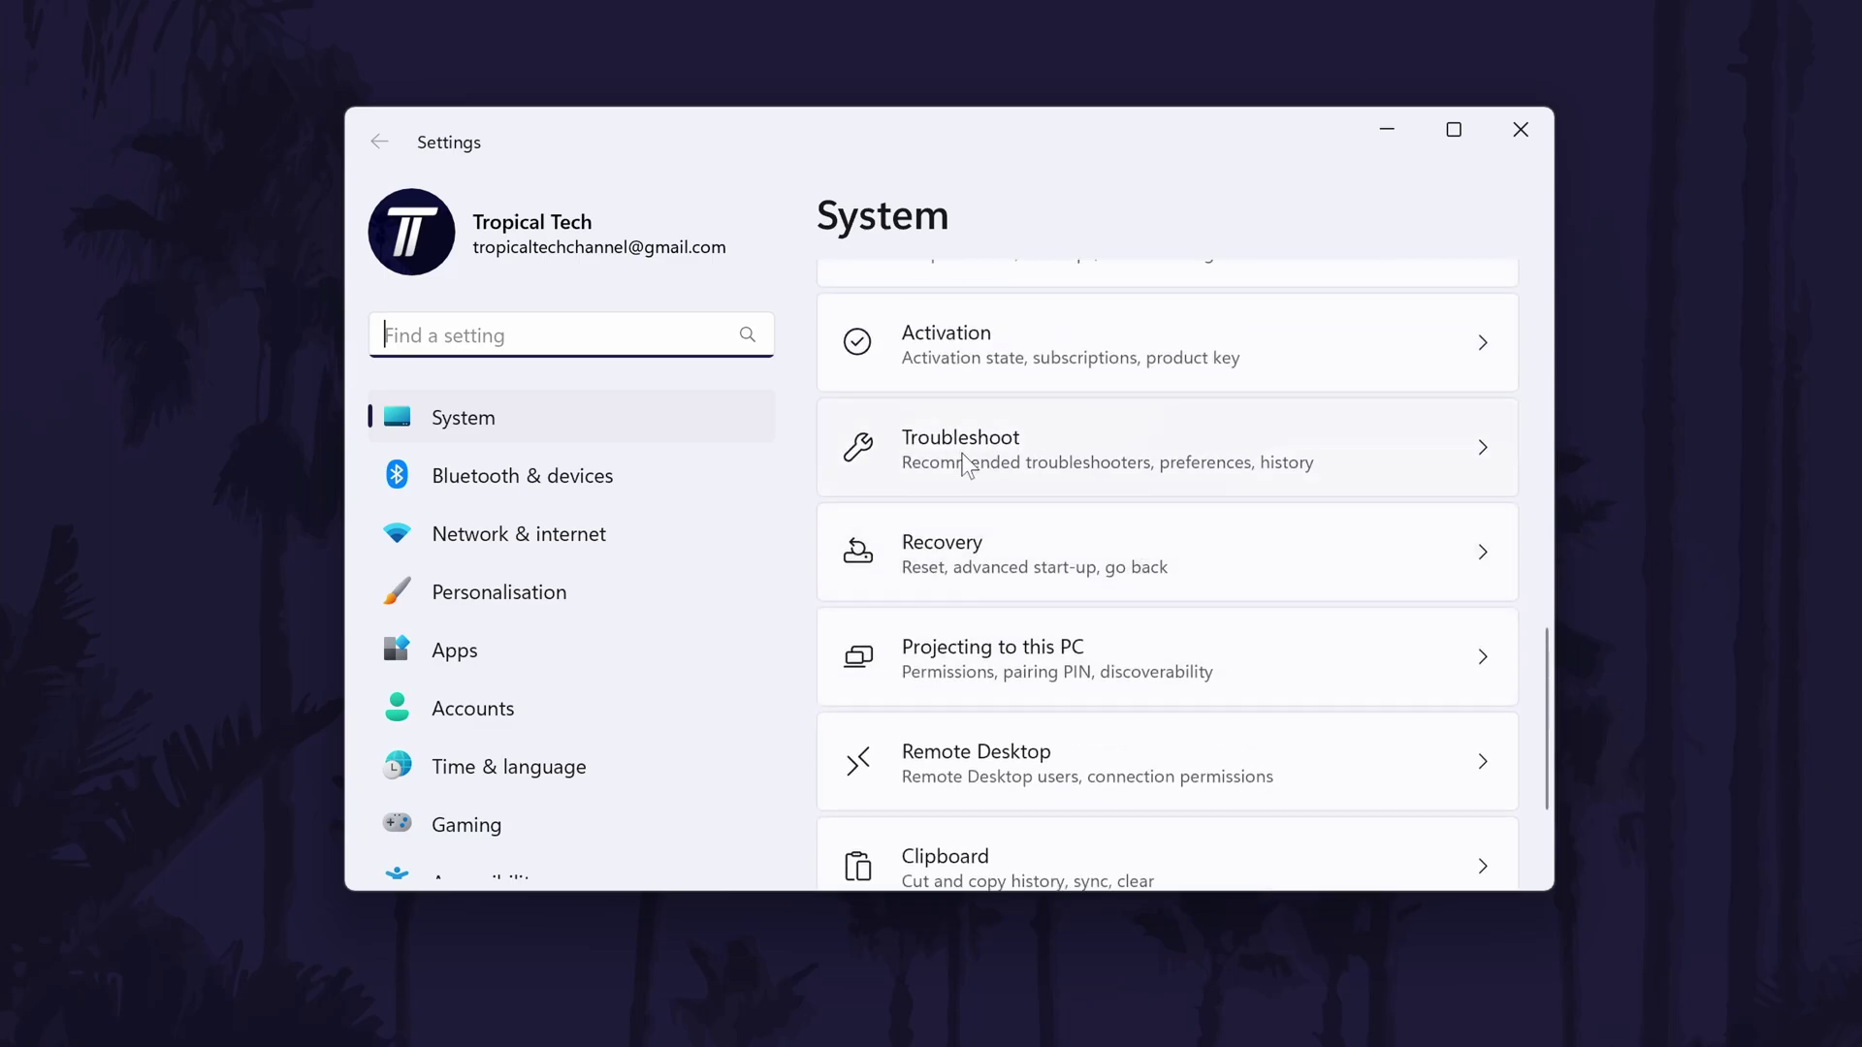
click(1193, 461)
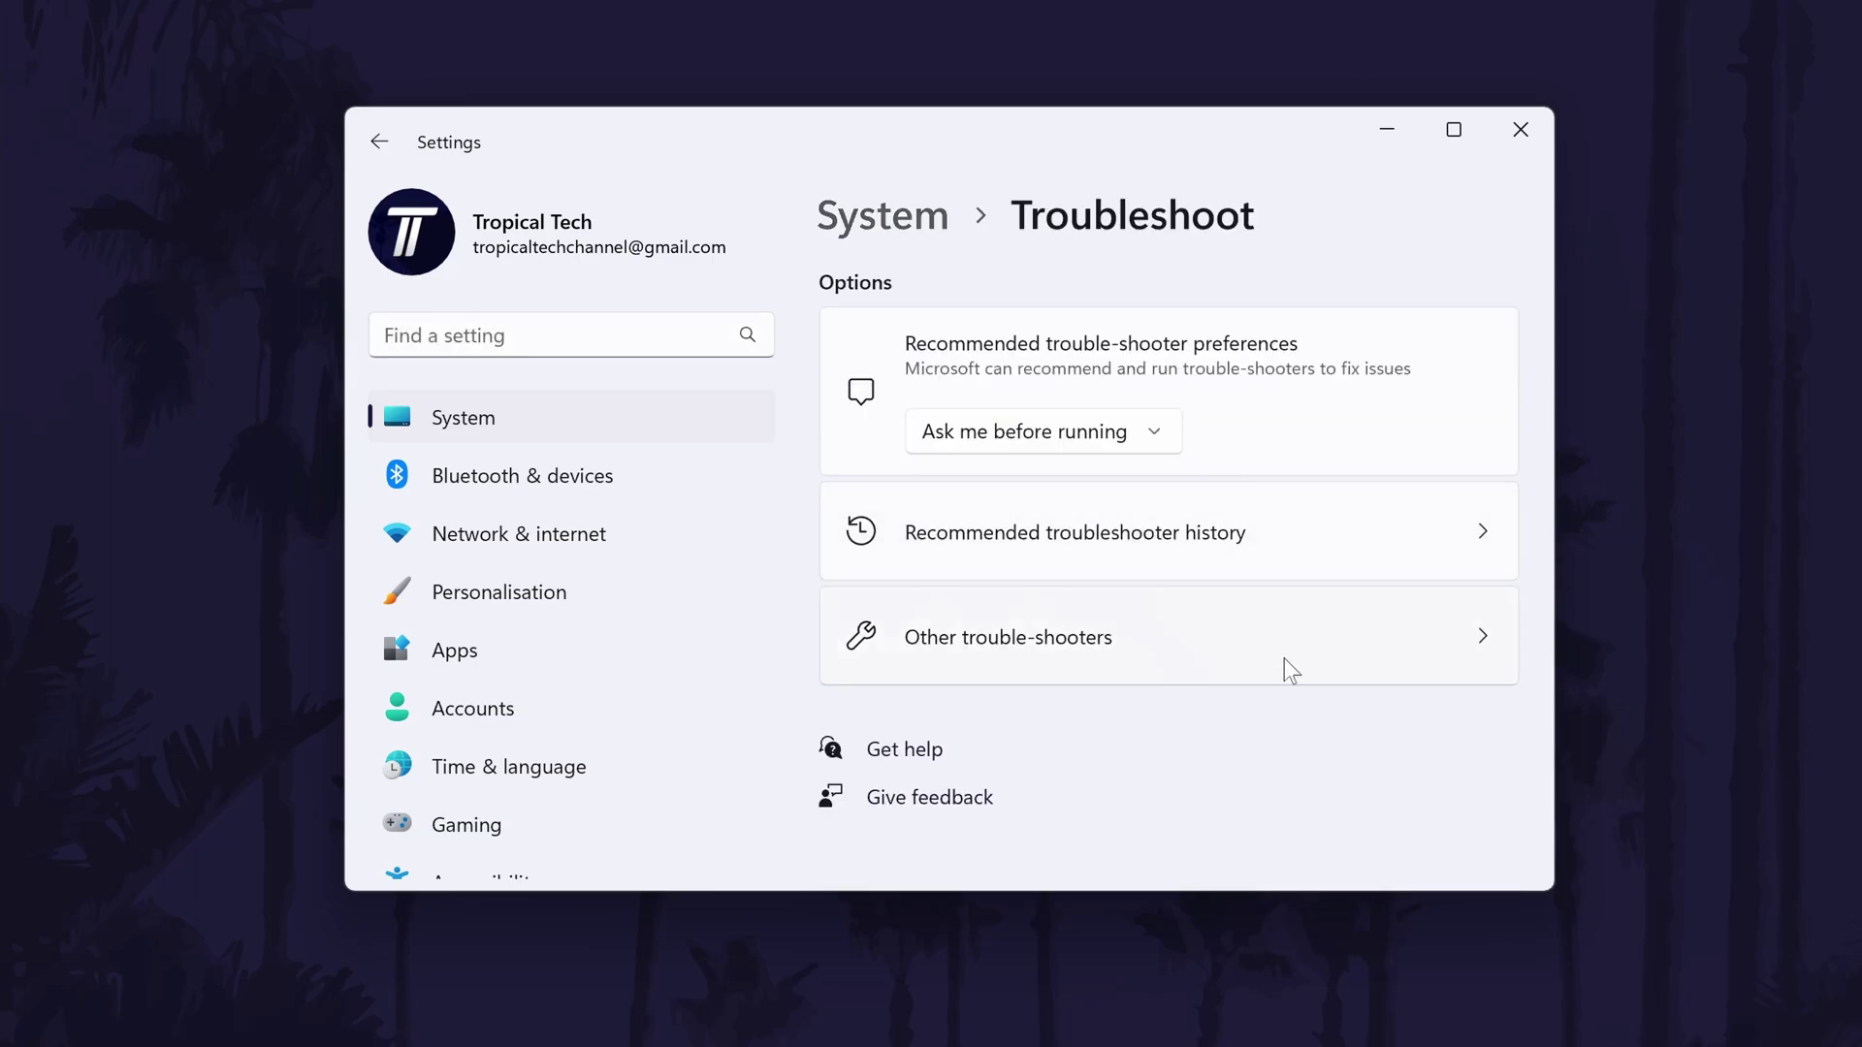
click(1163, 631)
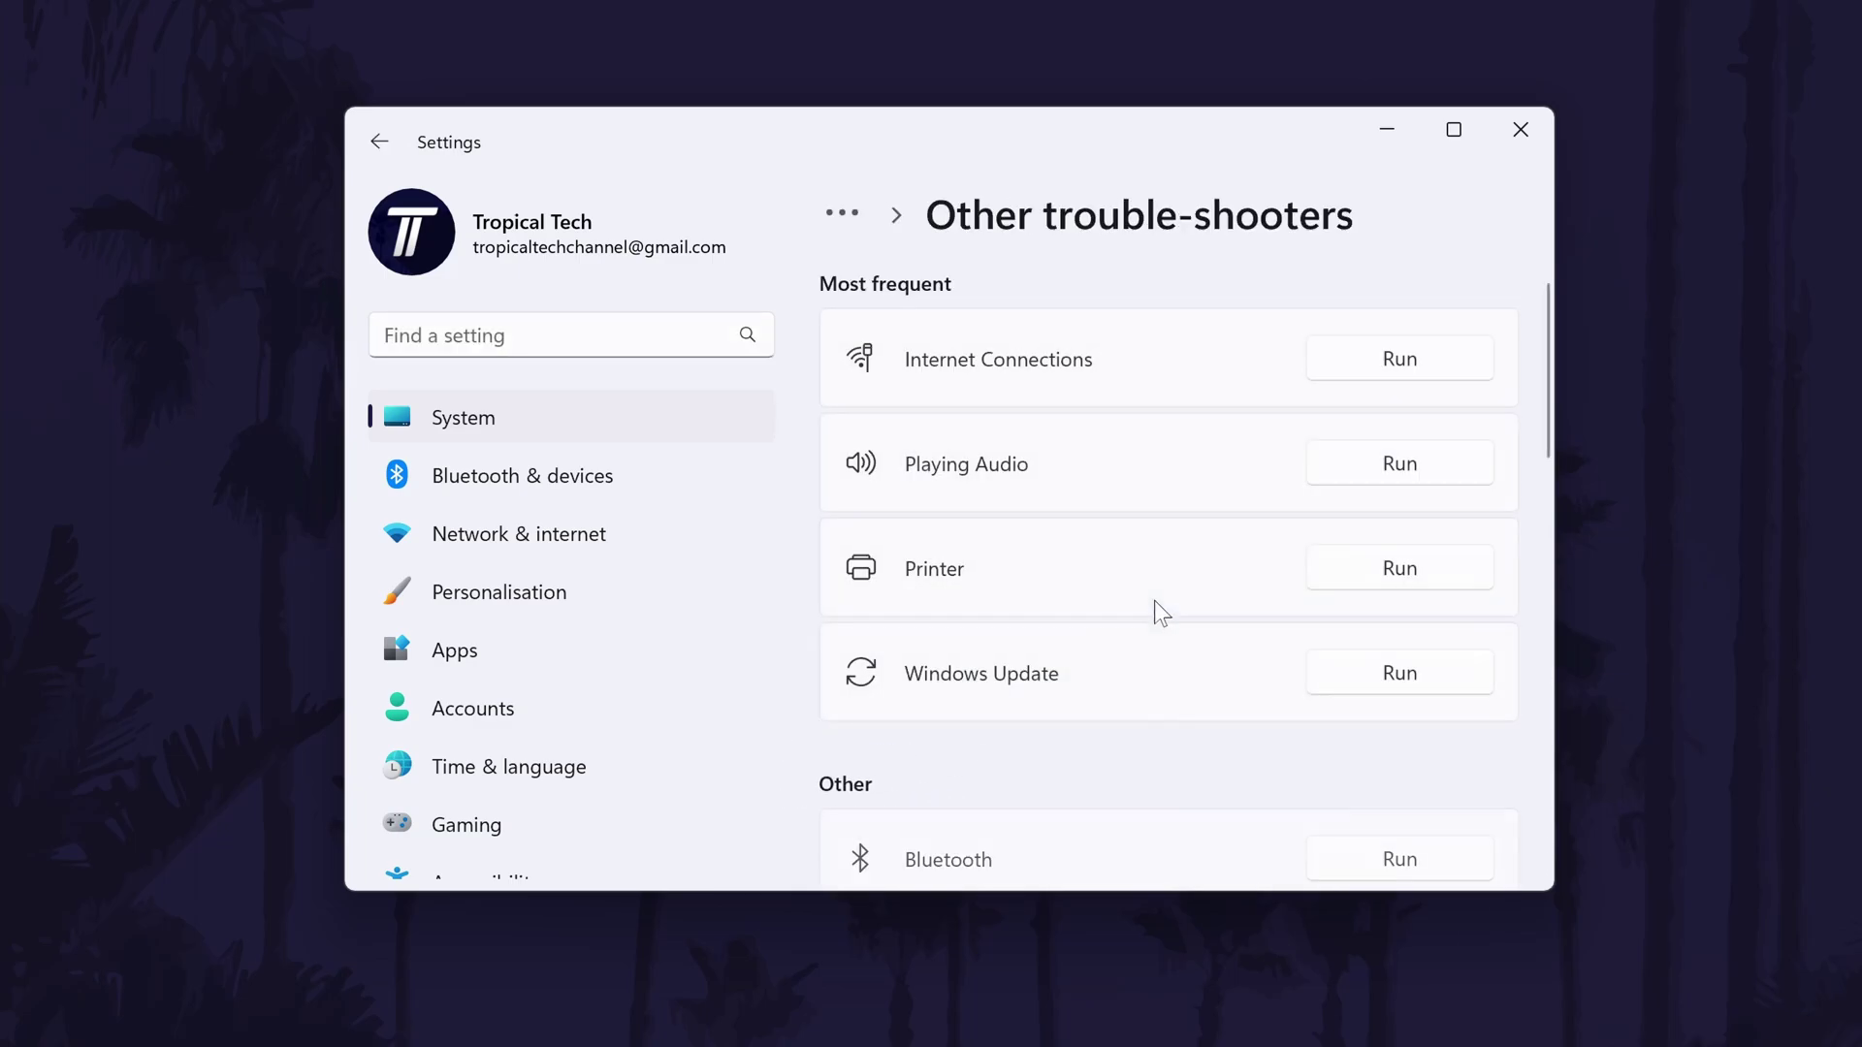
scroll(1143, 604, down, 2)
scroll(1148, 605, down, 3)
scroll(1160, 595, down, 3)
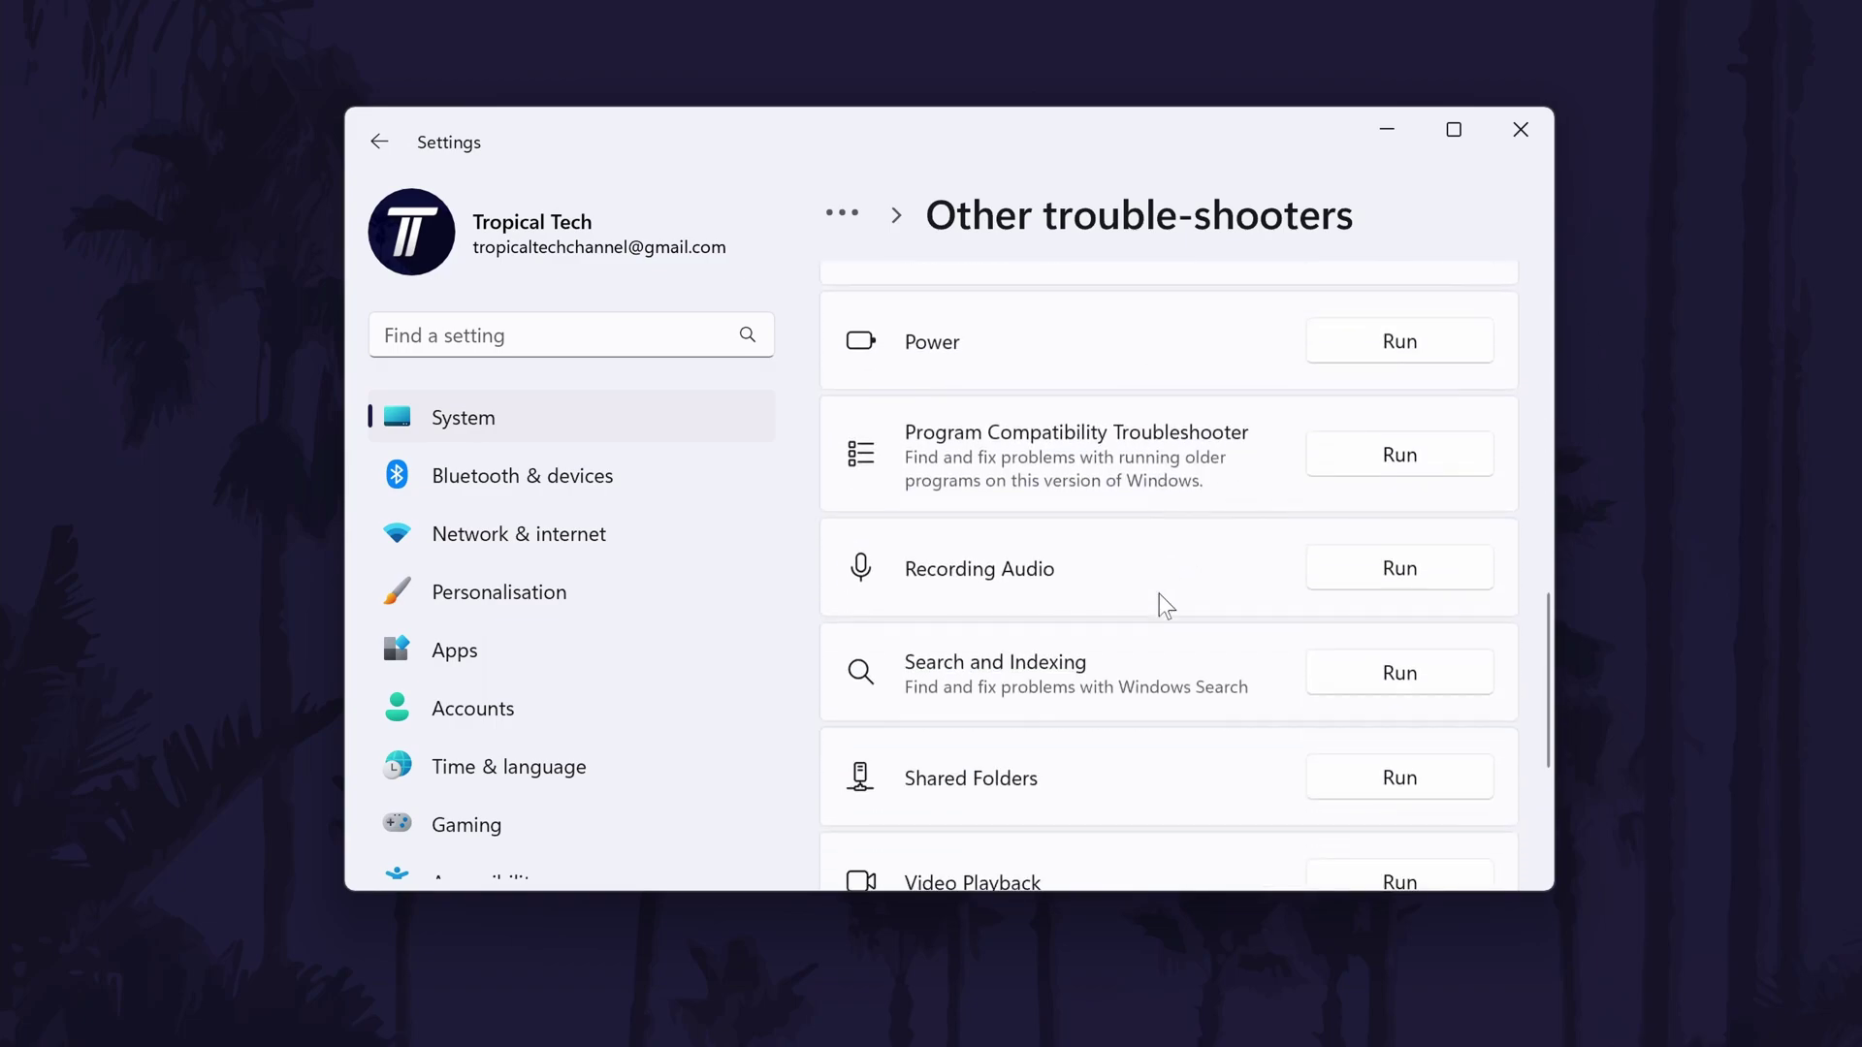
scroll(1160, 594, down, 1)
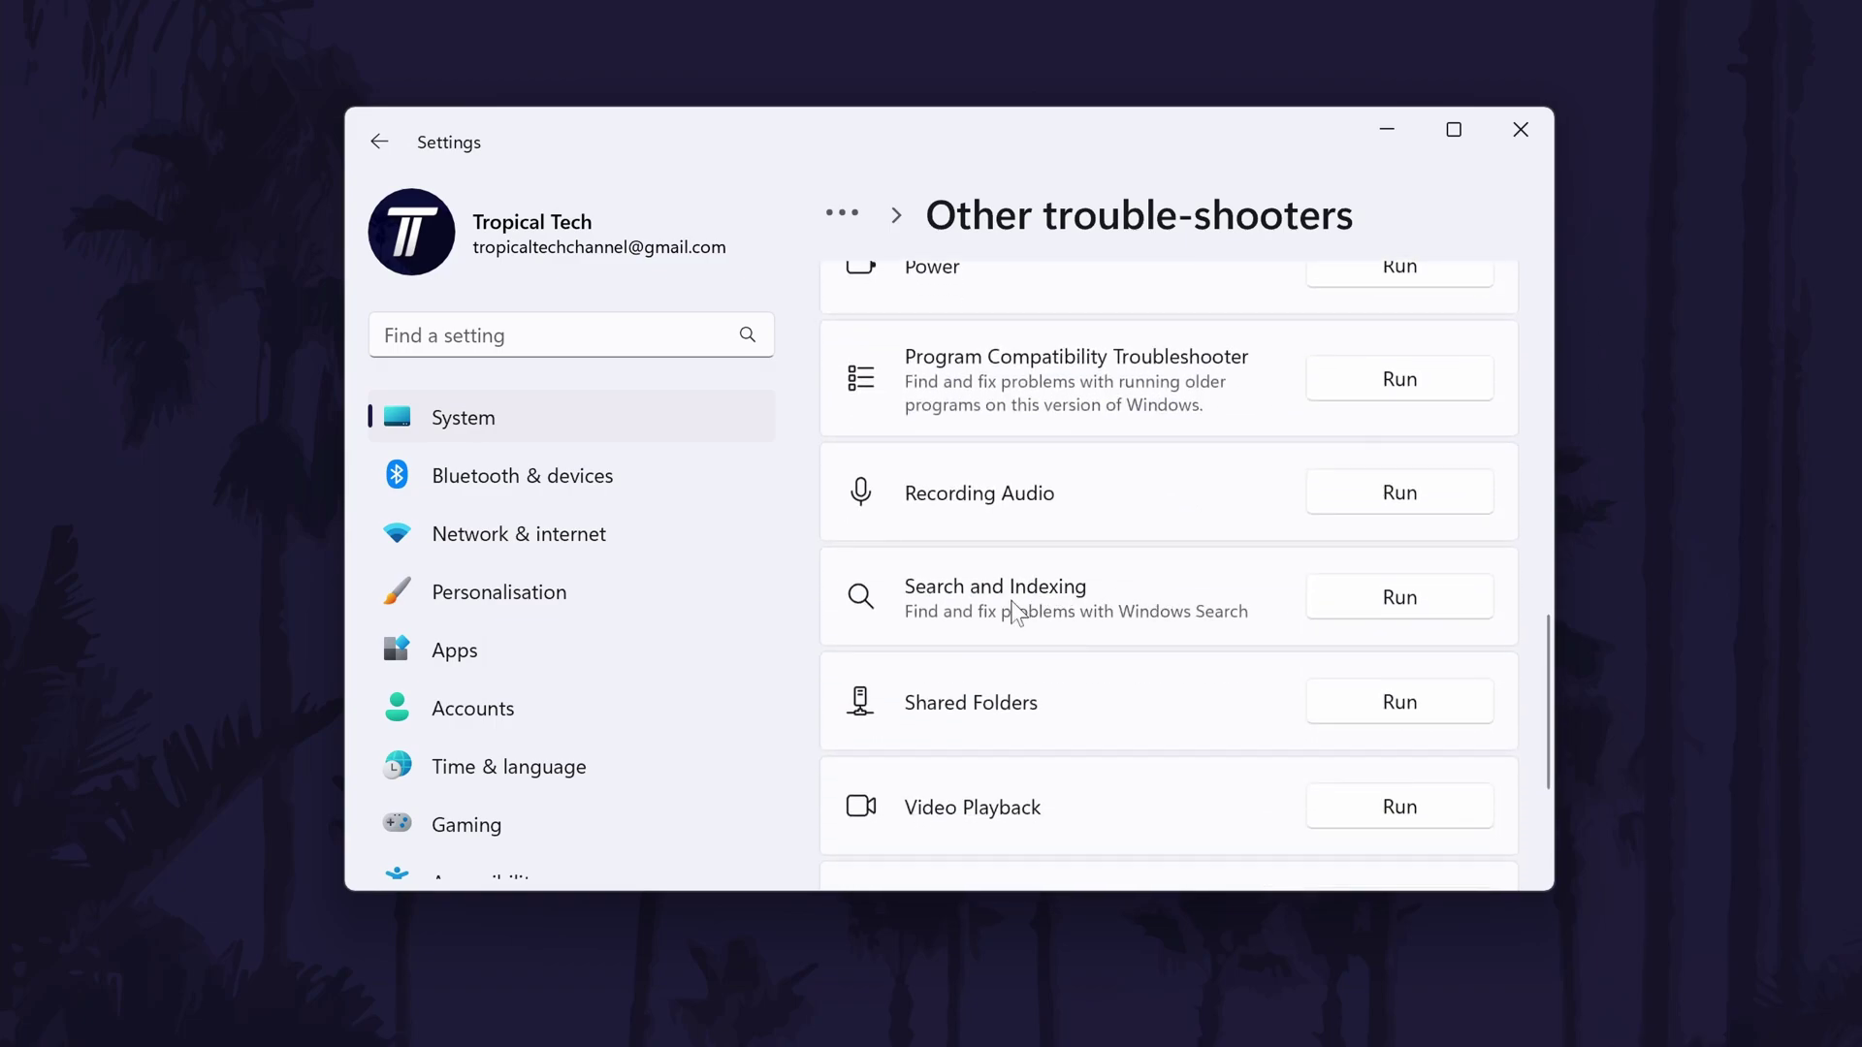
click(1409, 598)
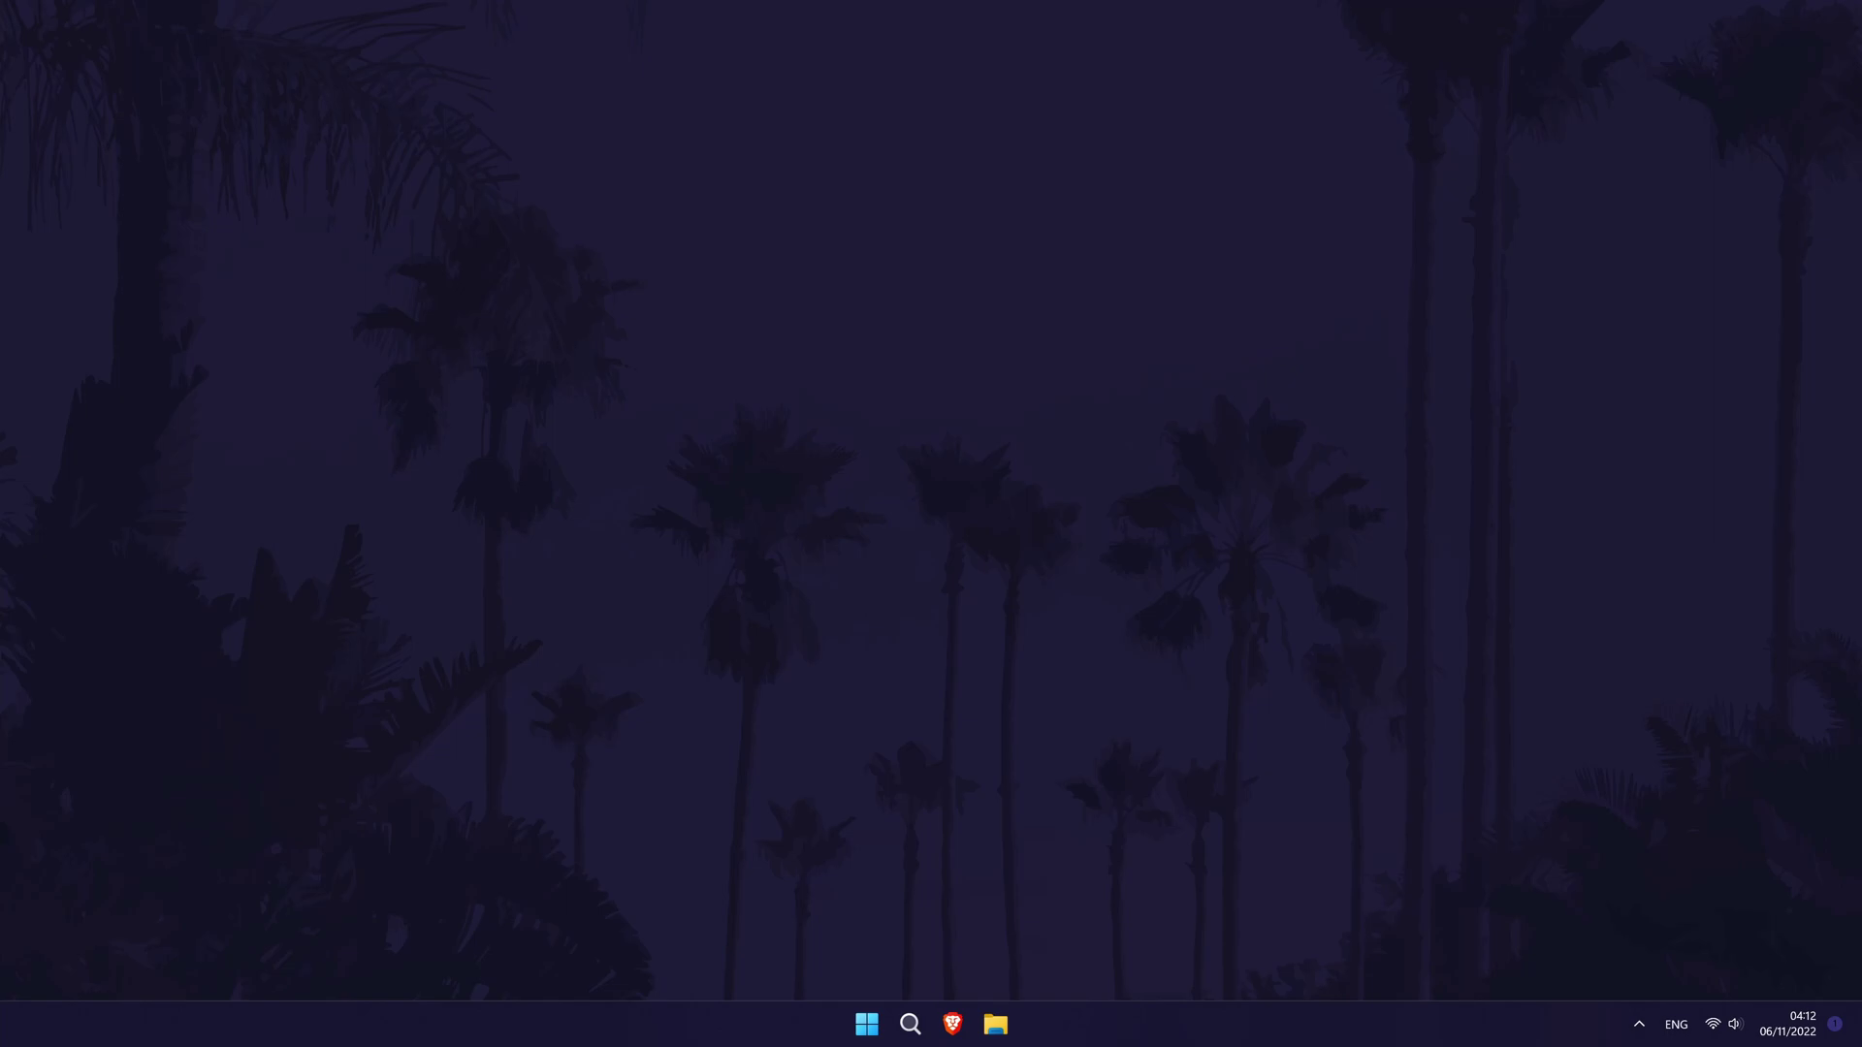
Step: Reach the Search permissions page under Privacy & security to review search history
key(super+i)
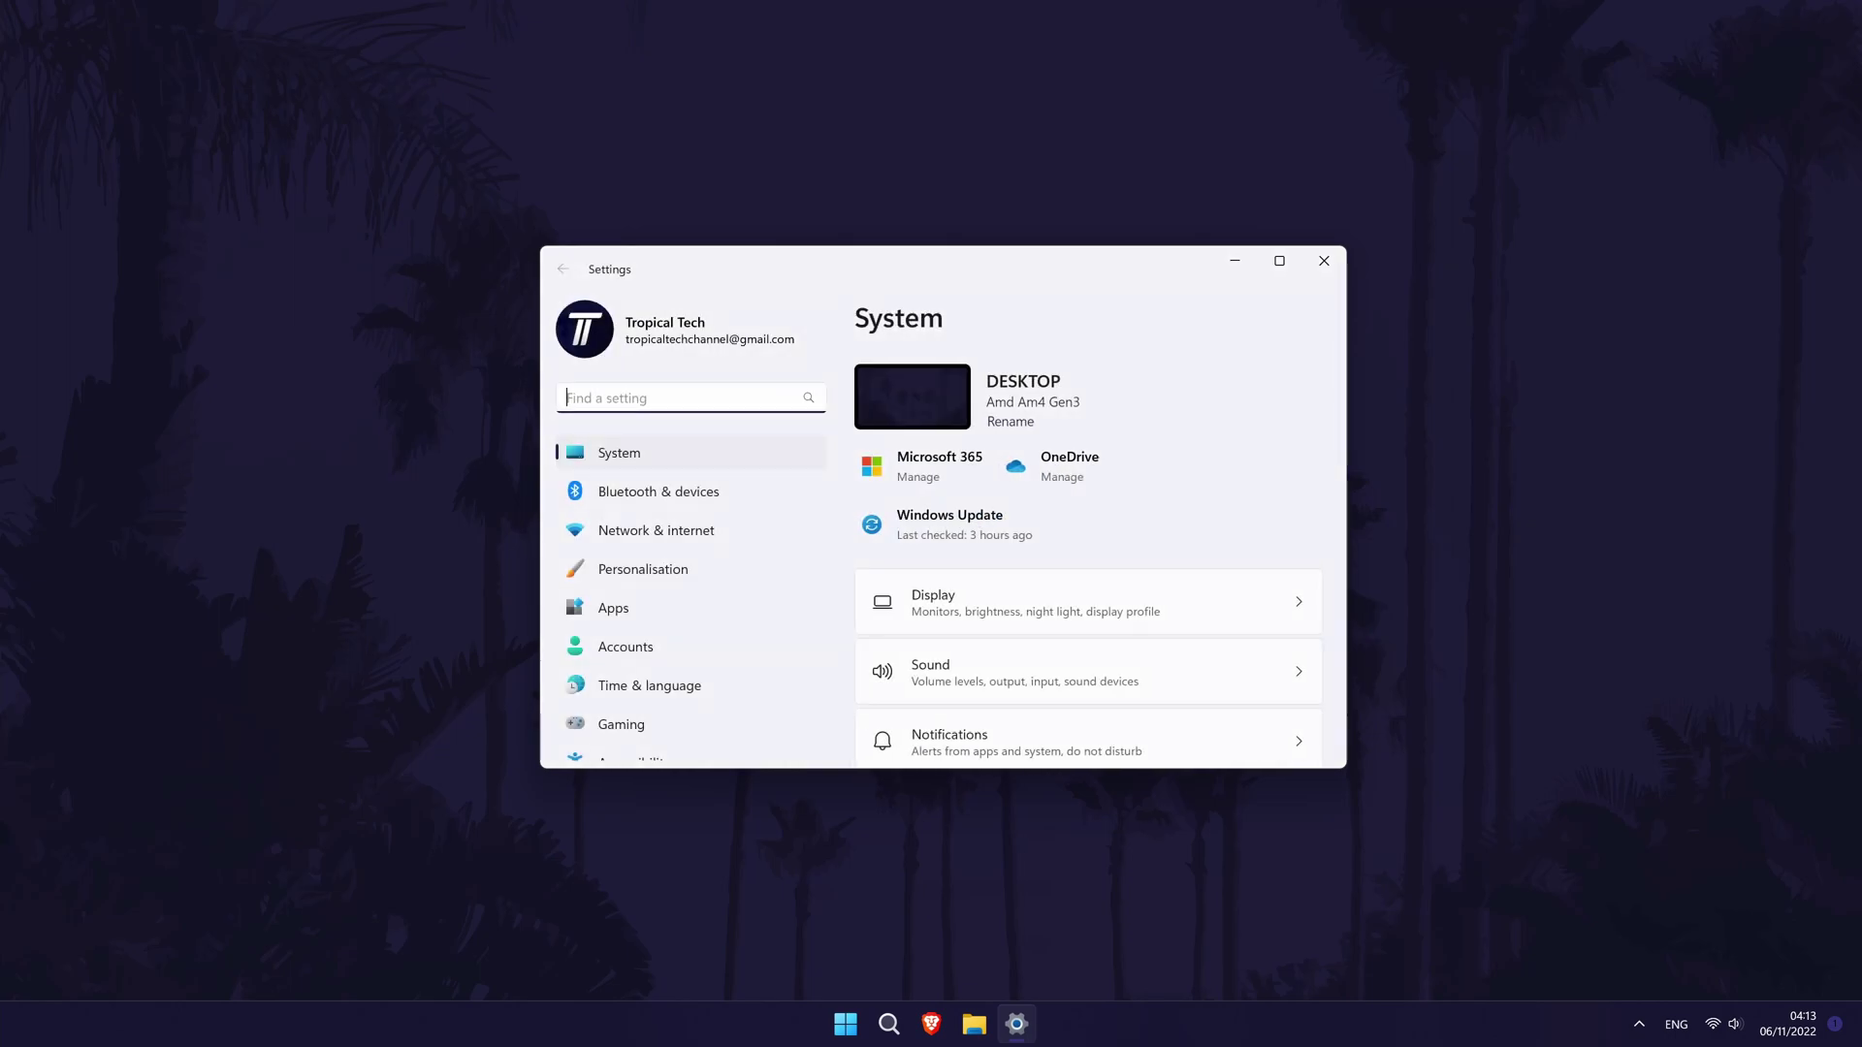
scroll(630, 451, down, 2)
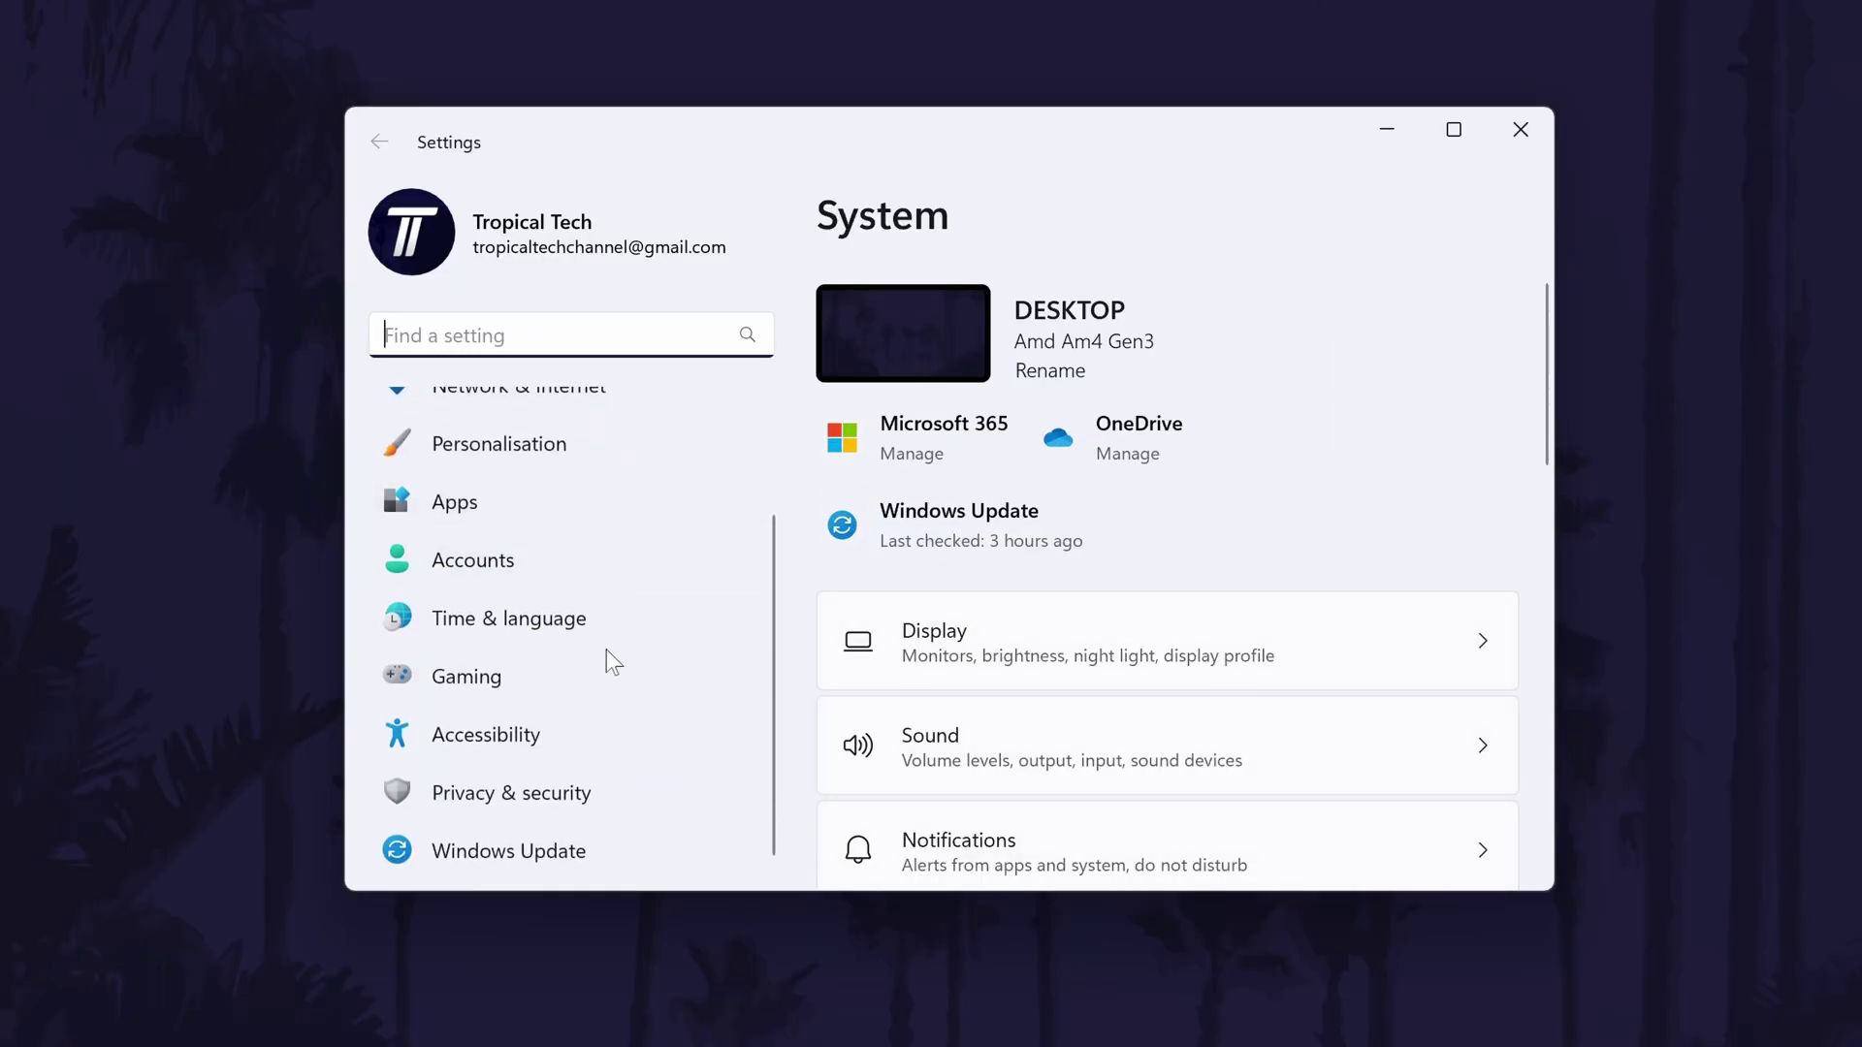
click(622, 793)
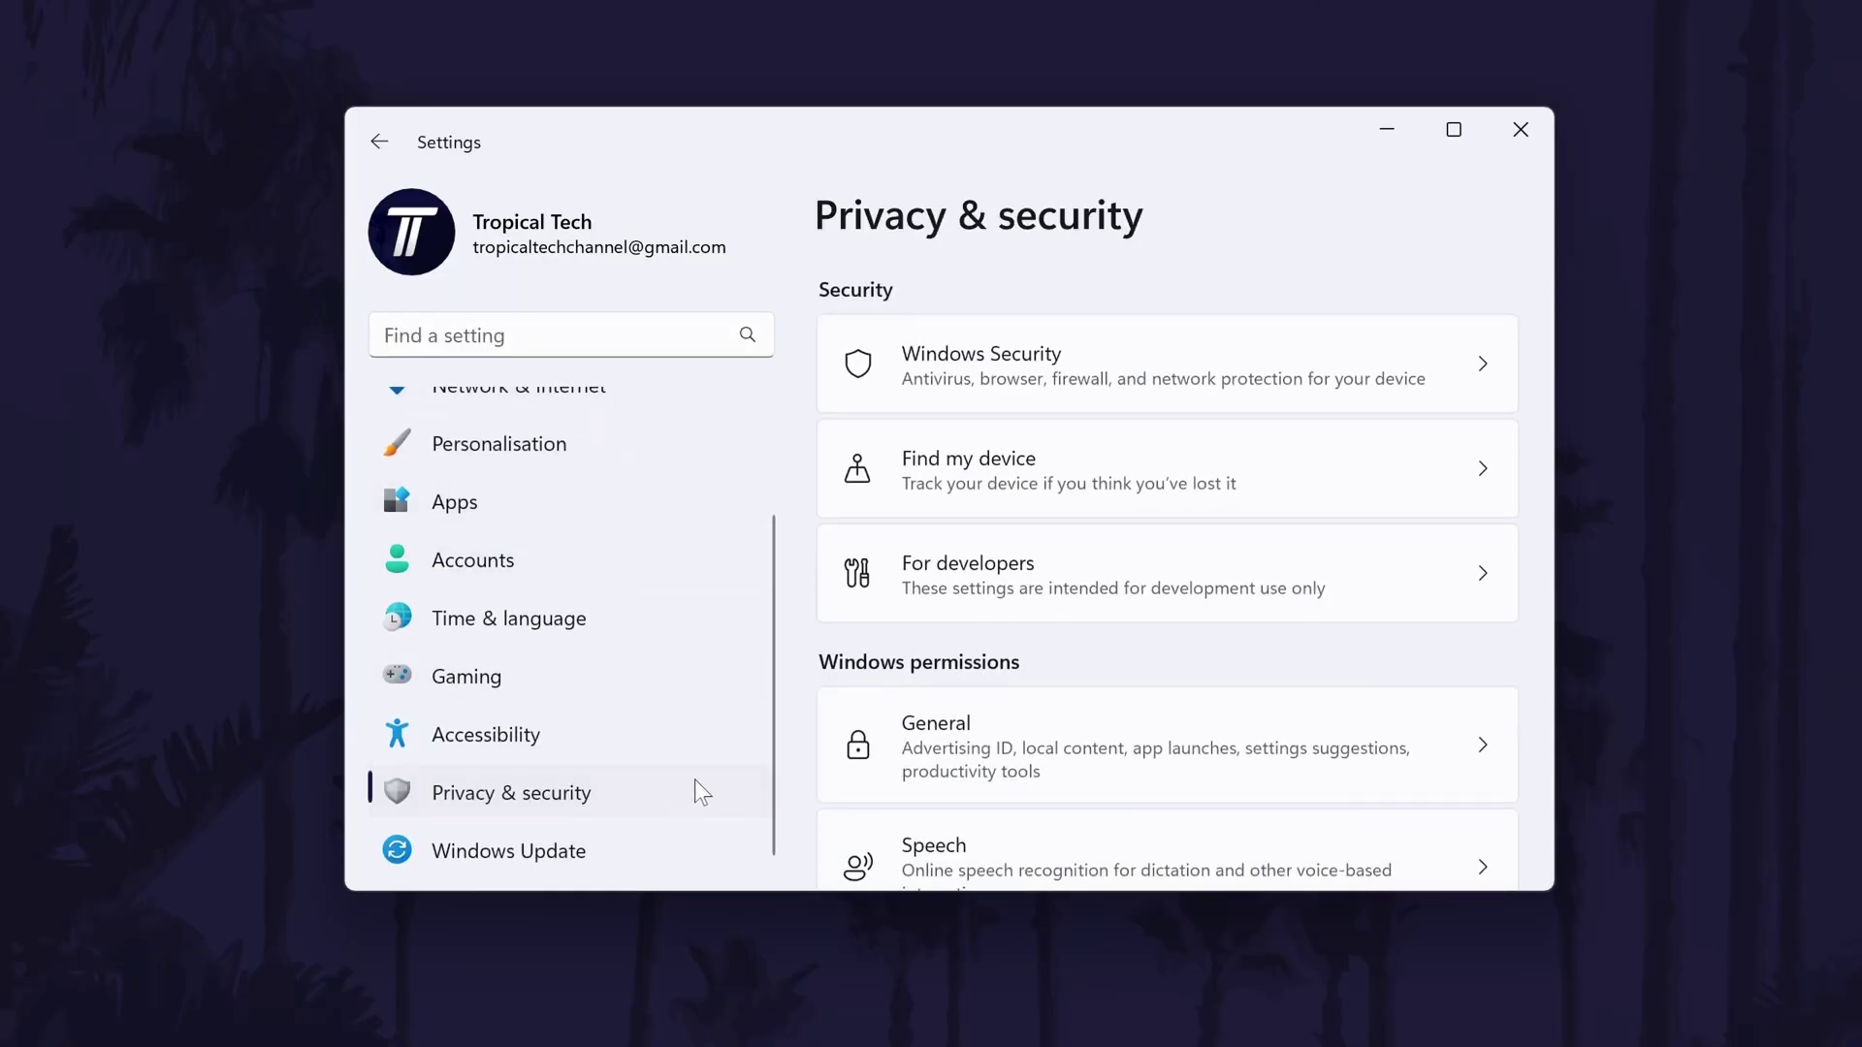
scroll(1358, 653, down, 5)
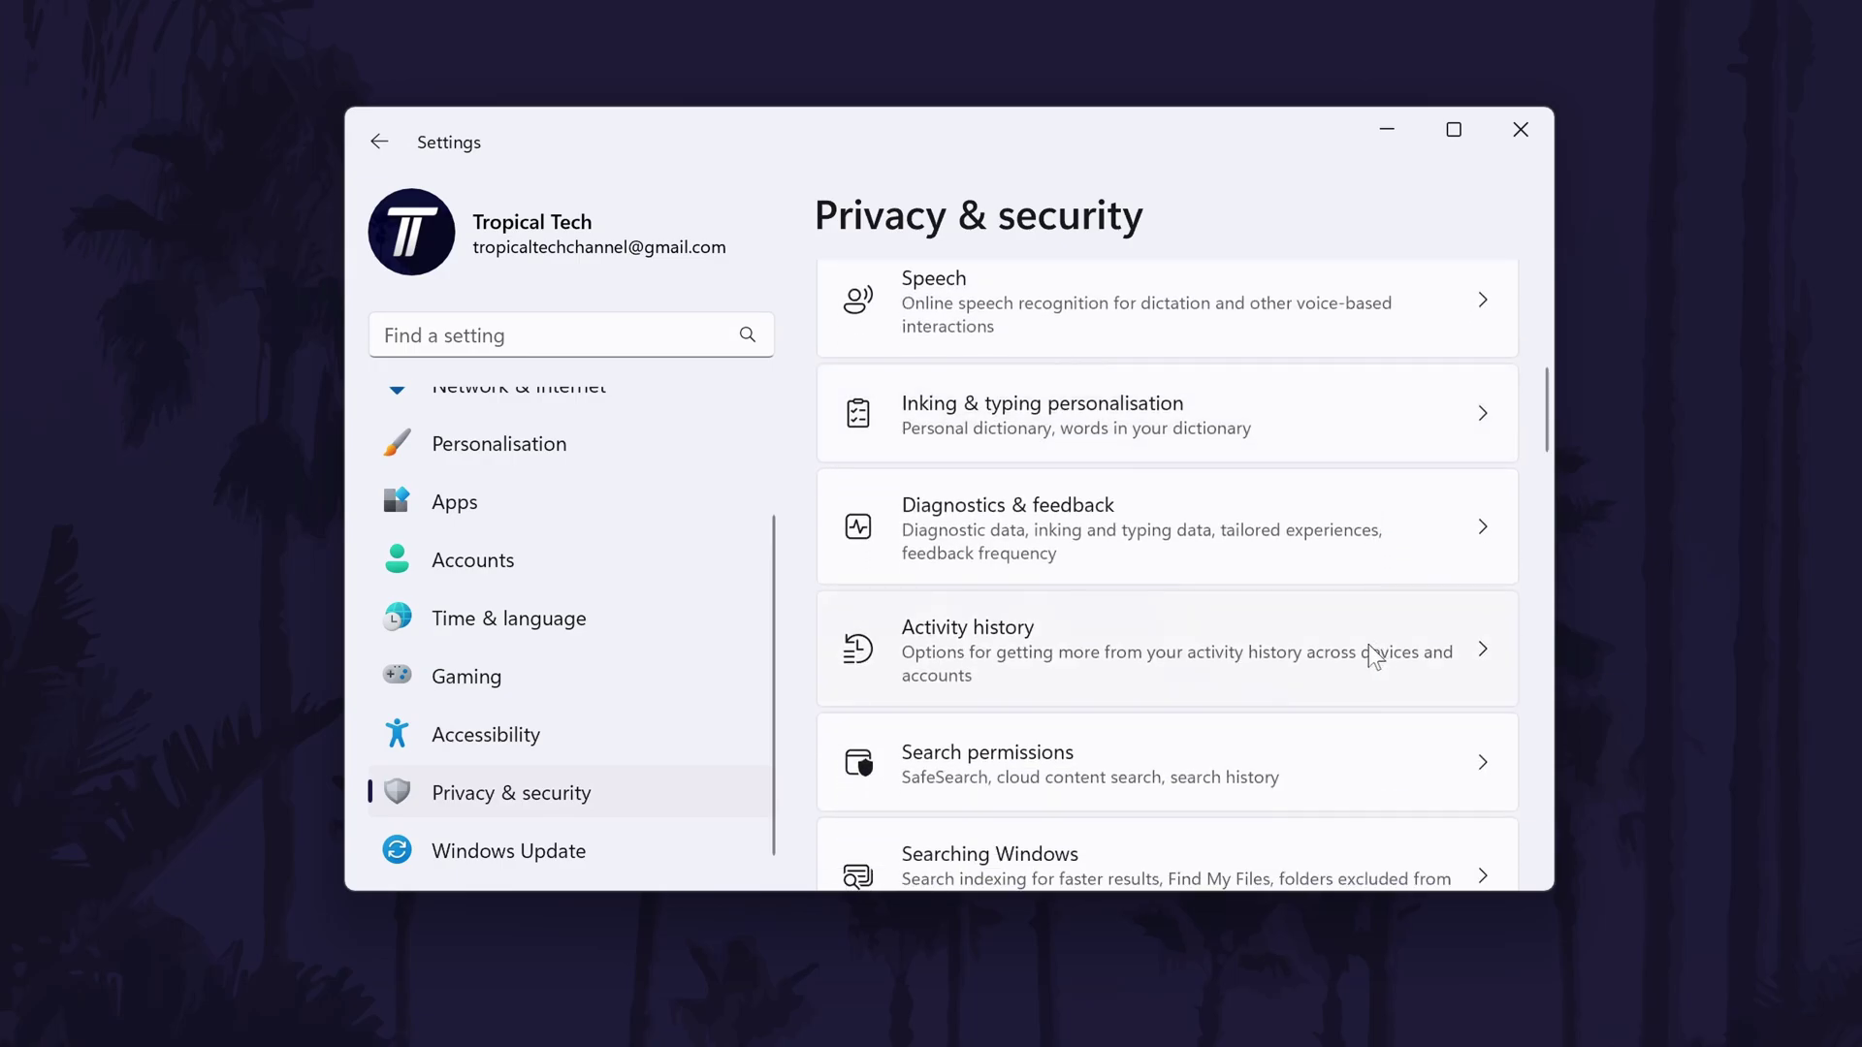
click(1102, 690)
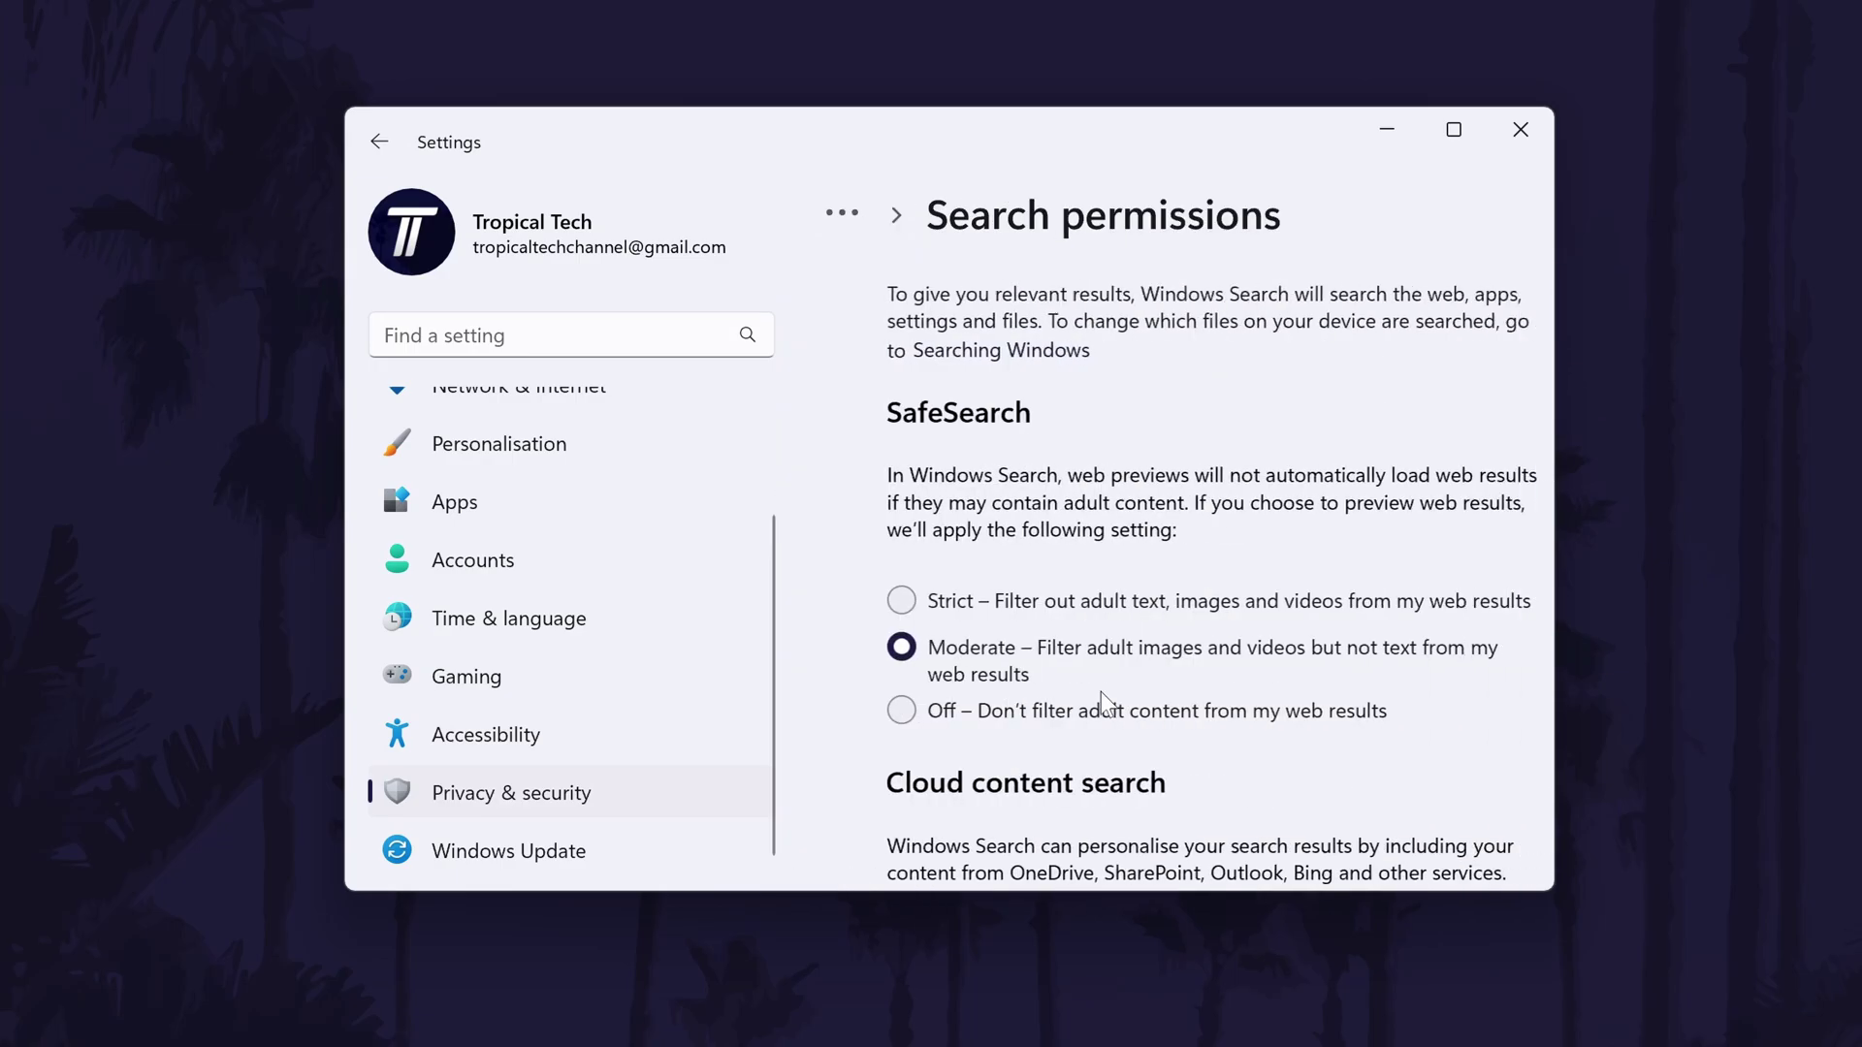
scroll(1130, 618, down, 2)
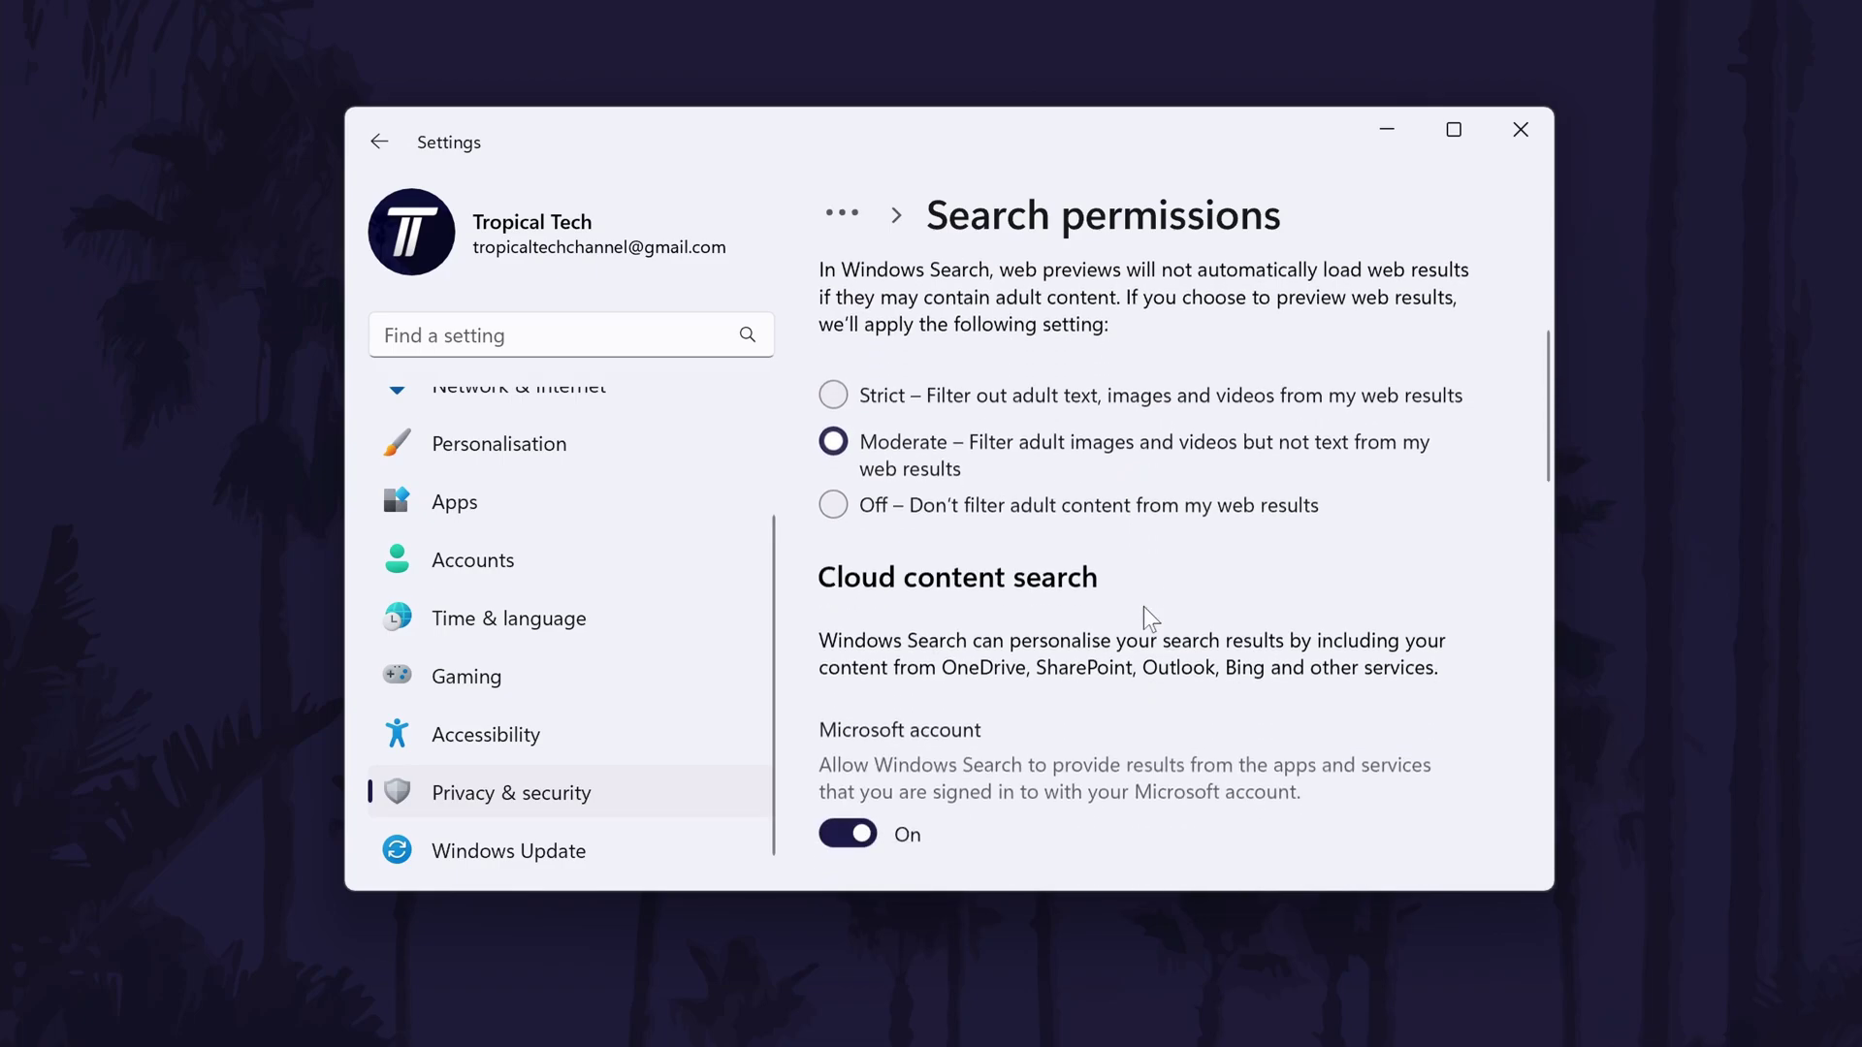
scroll(1143, 607, down, 3)
scroll(1143, 605, down, 1)
scroll(1144, 606, down, 1)
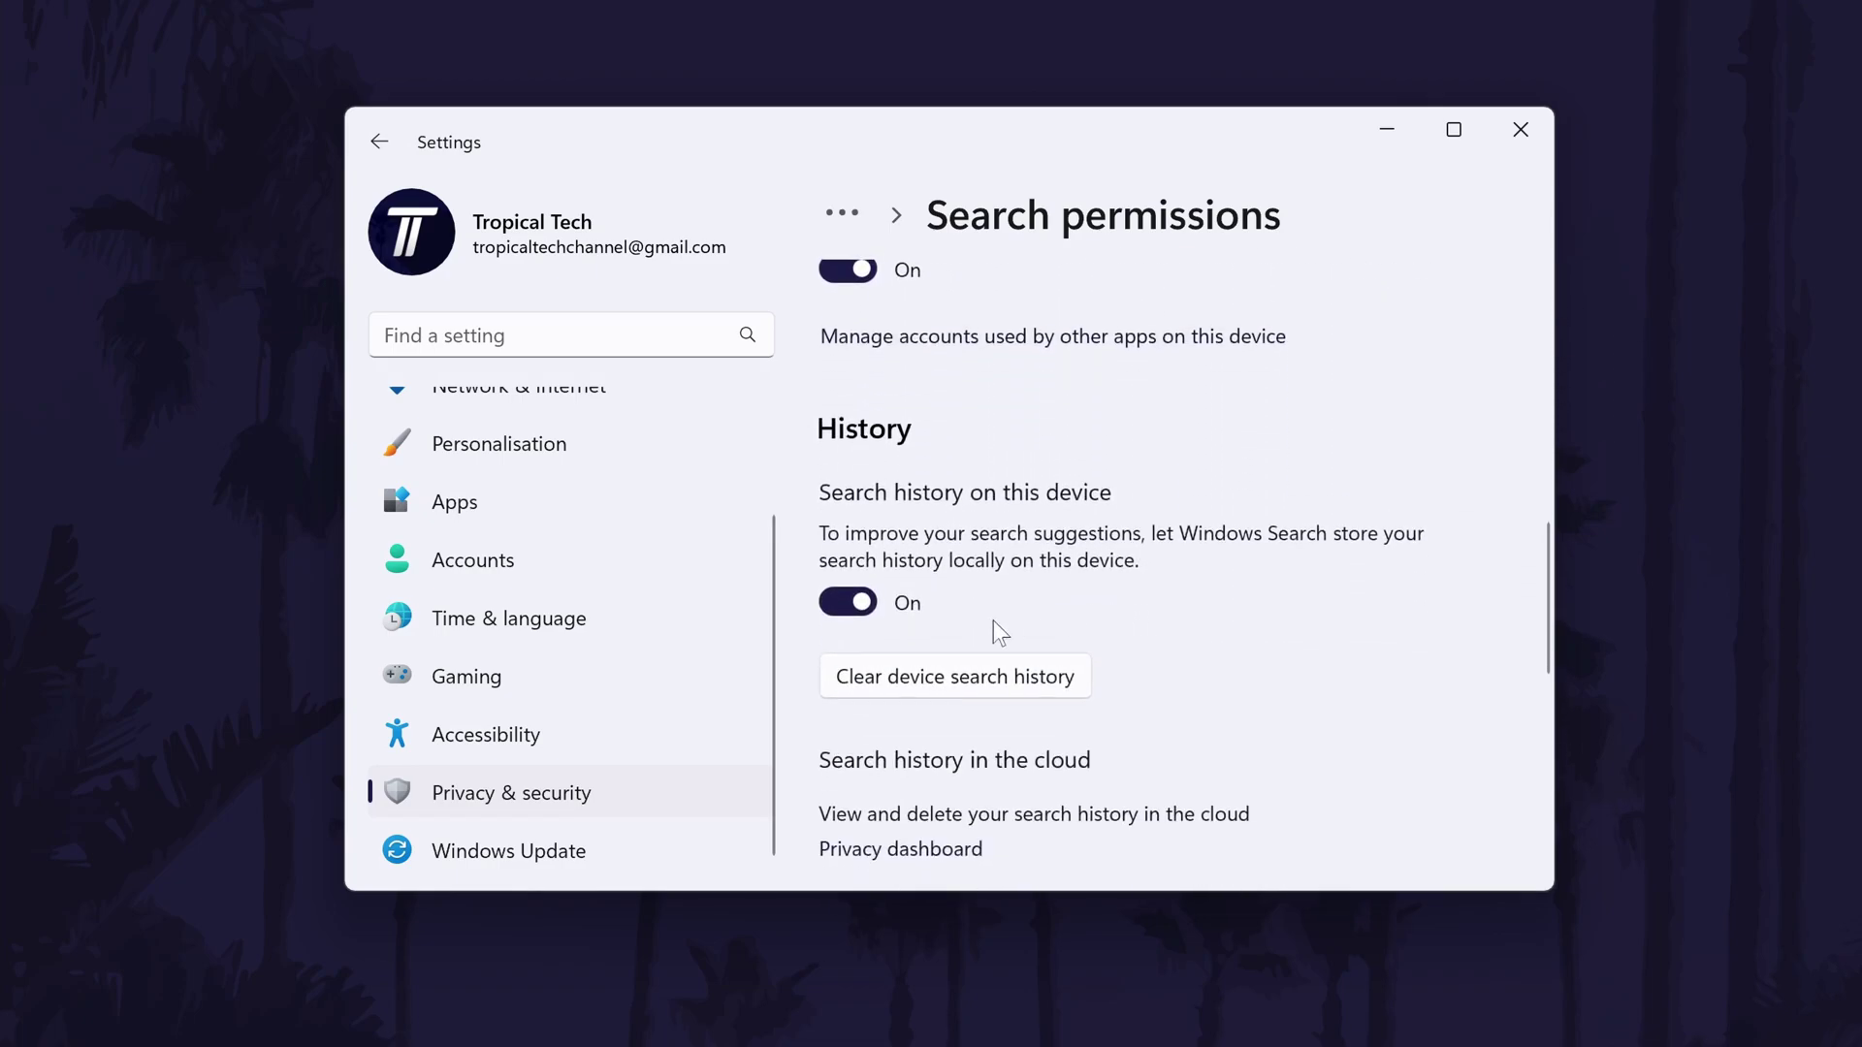
scroll(969, 641, down, 1)
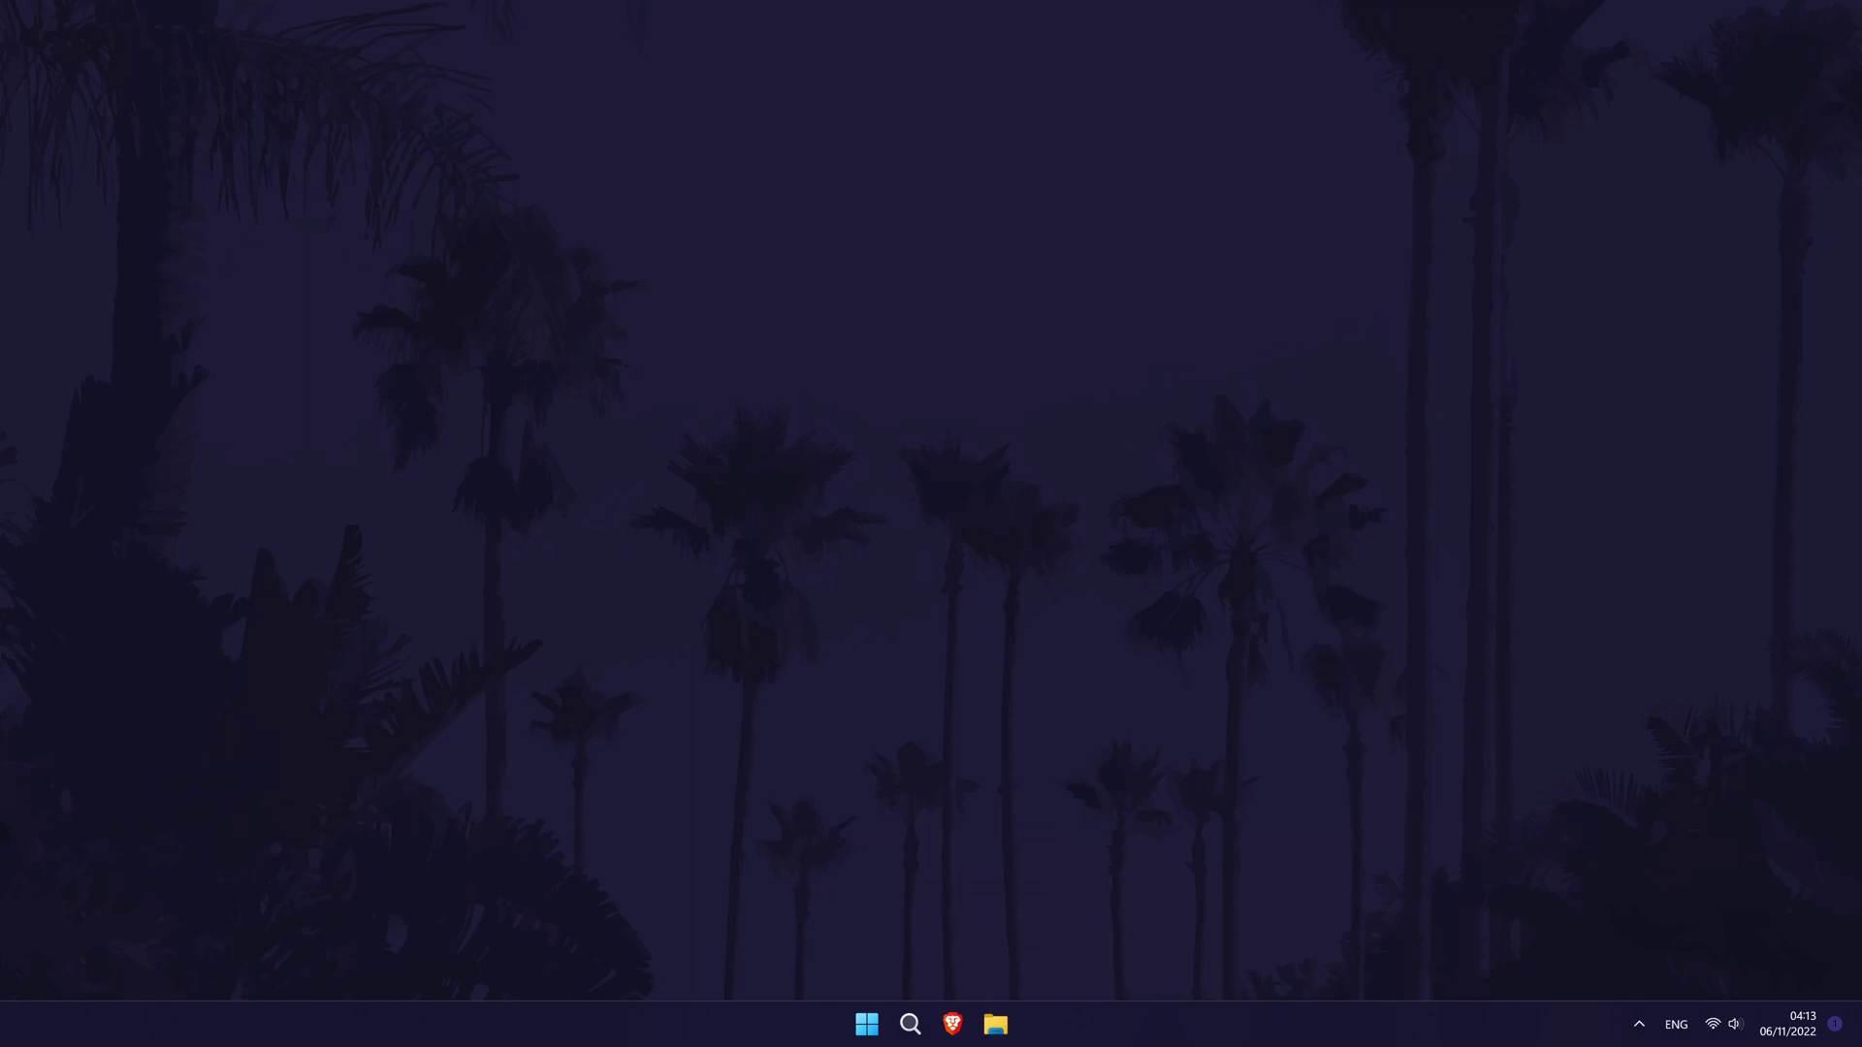
key(super+i)
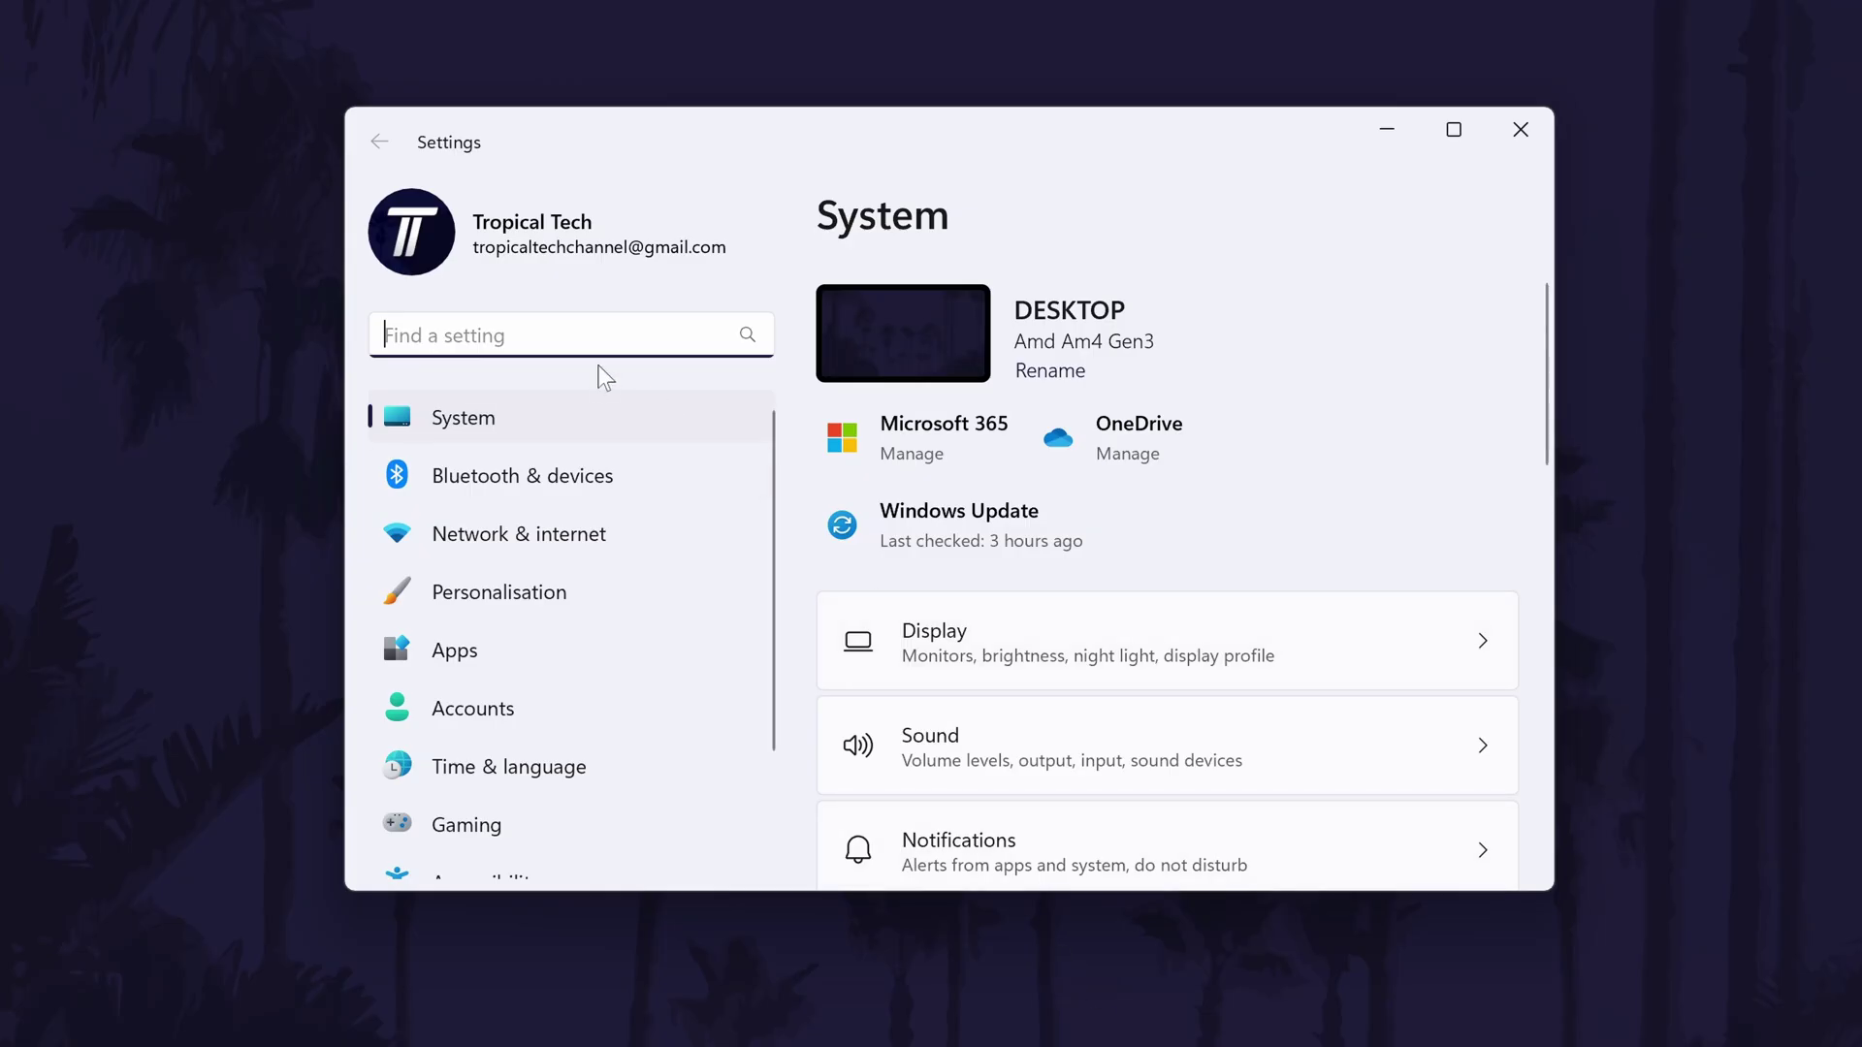
scroll(575, 481, down, 1)
scroll(560, 551, down, 1)
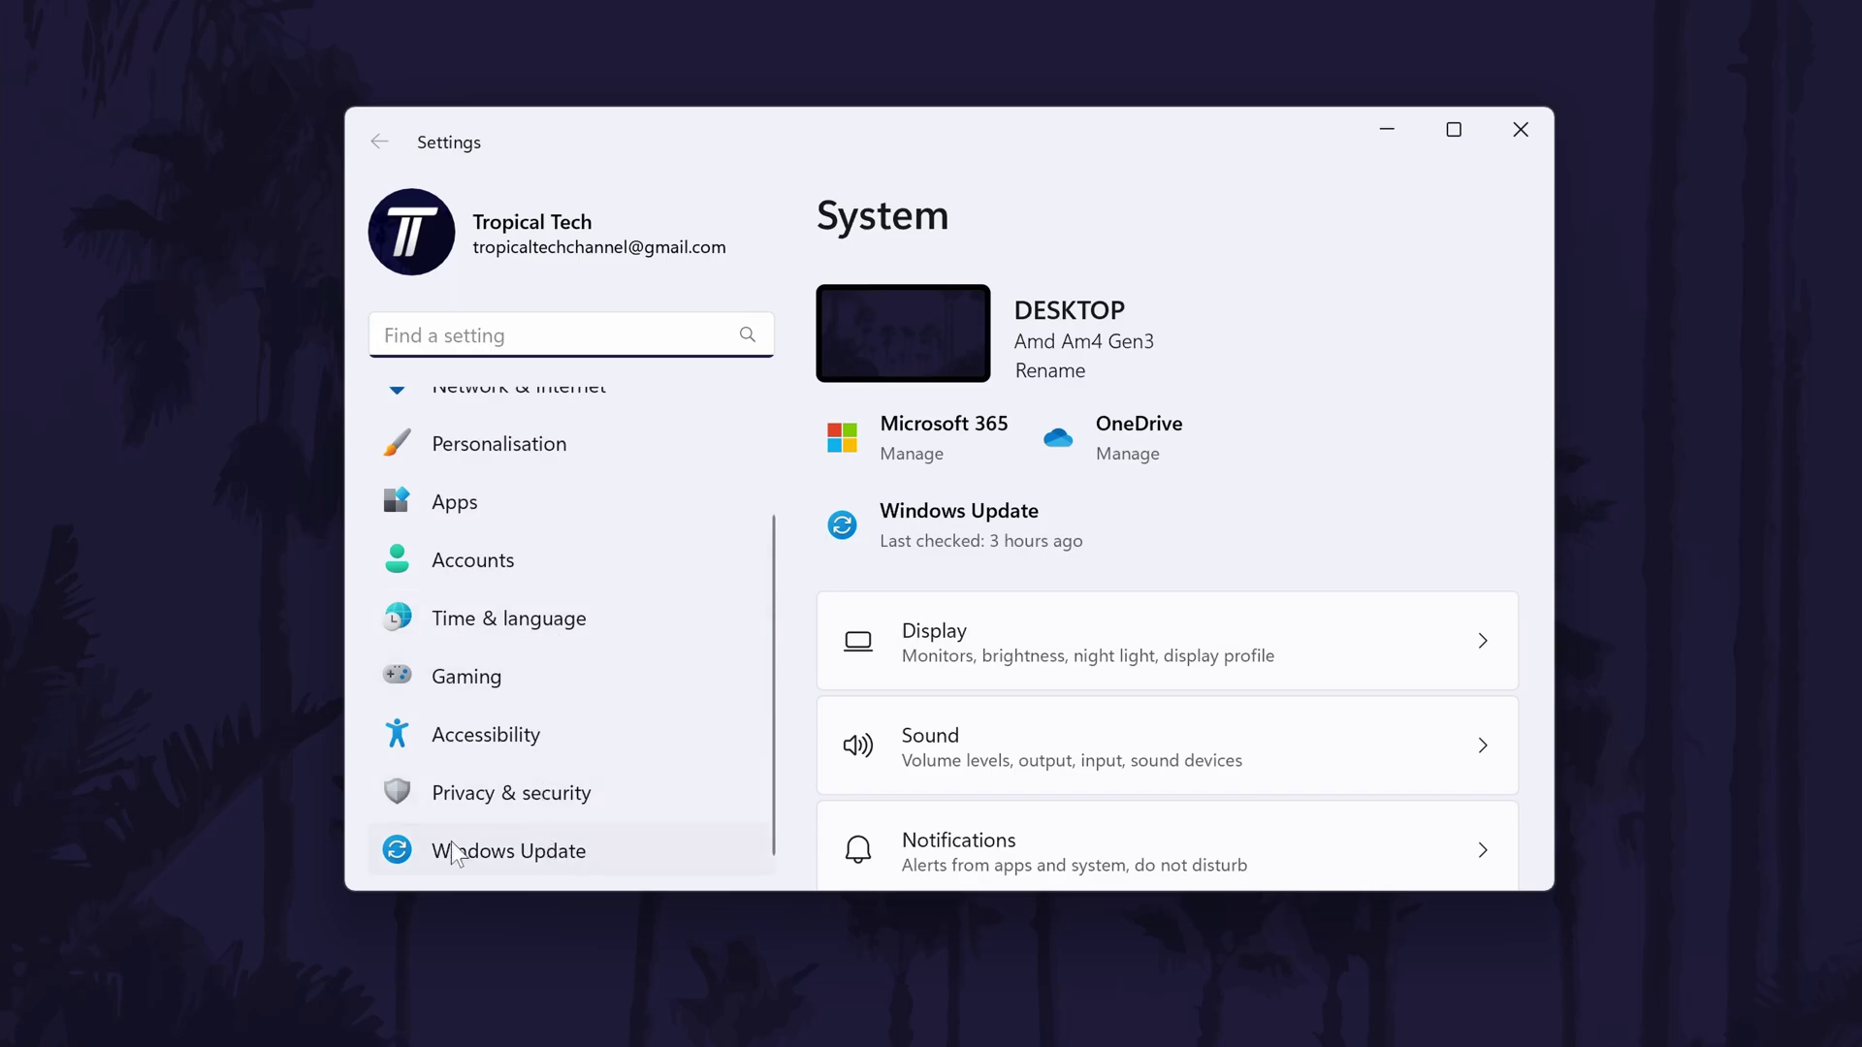
click(596, 858)
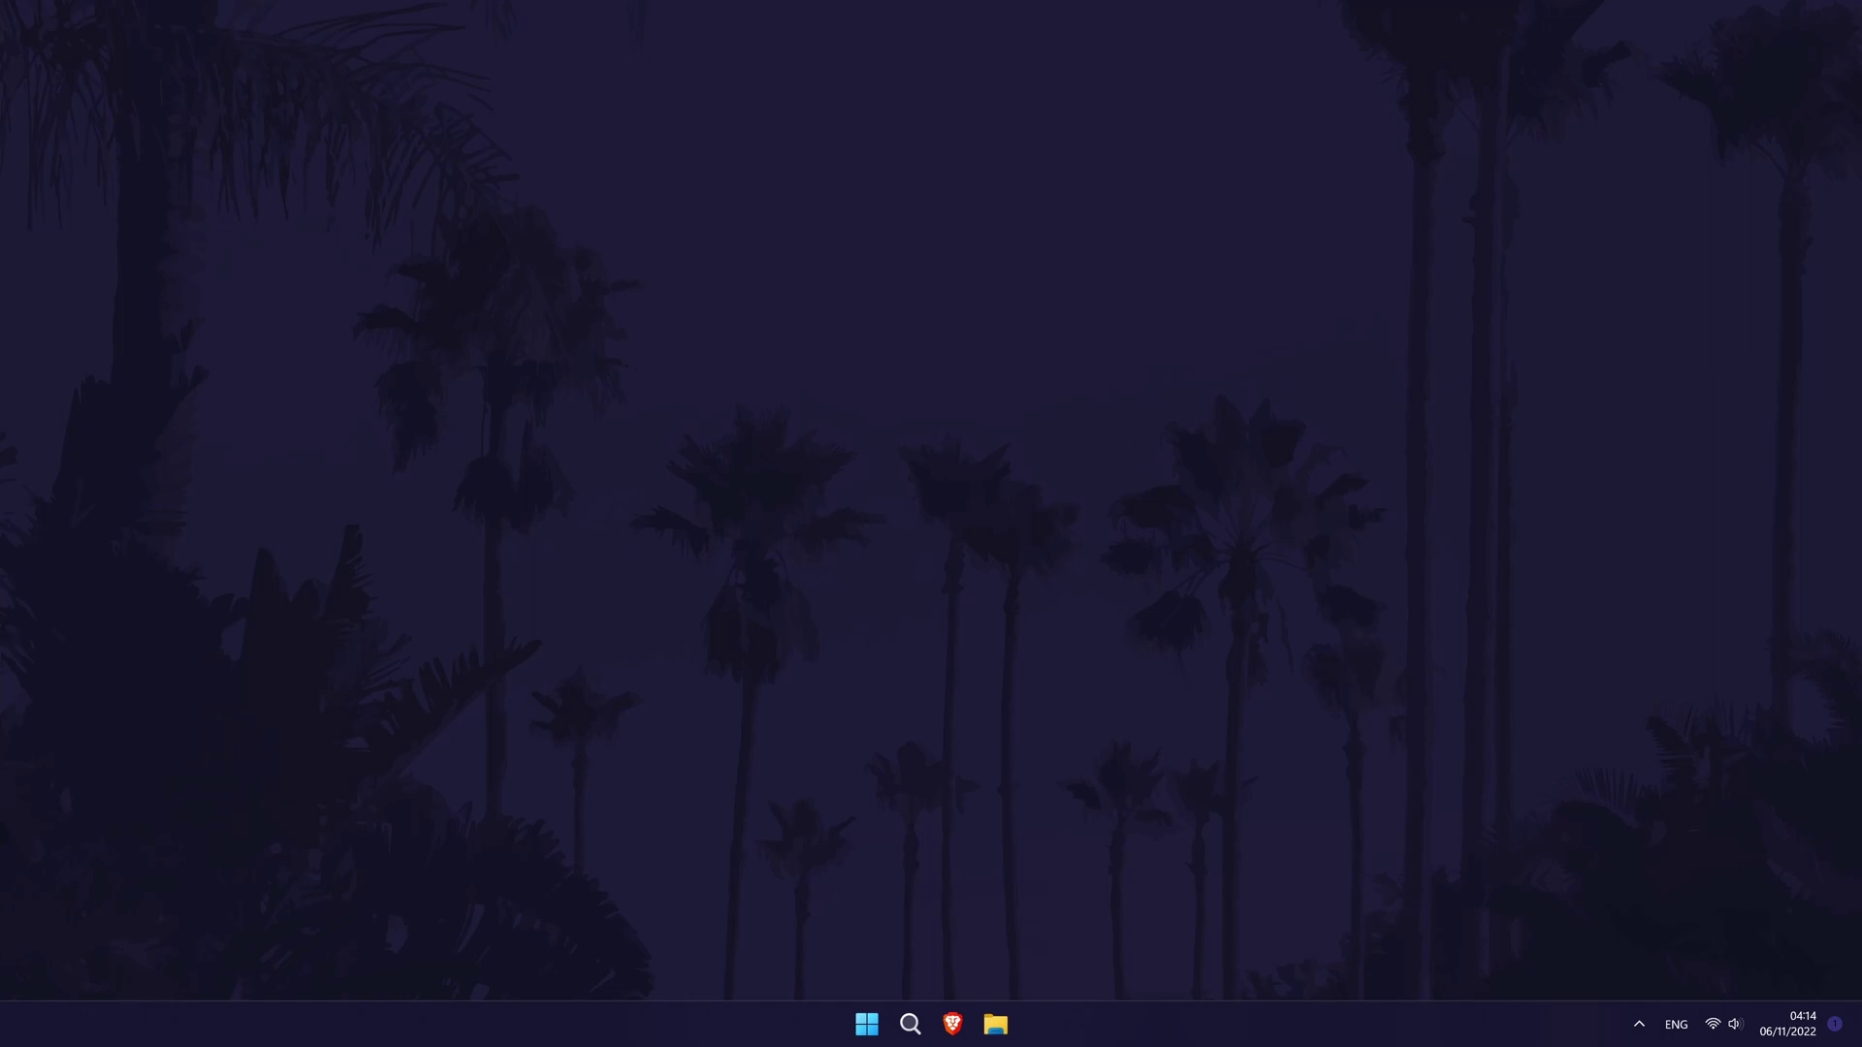
Step: Bring up Task Manager's Processes list with Ctrl+Shift+Esc
key(ctrl+shift+Escape)
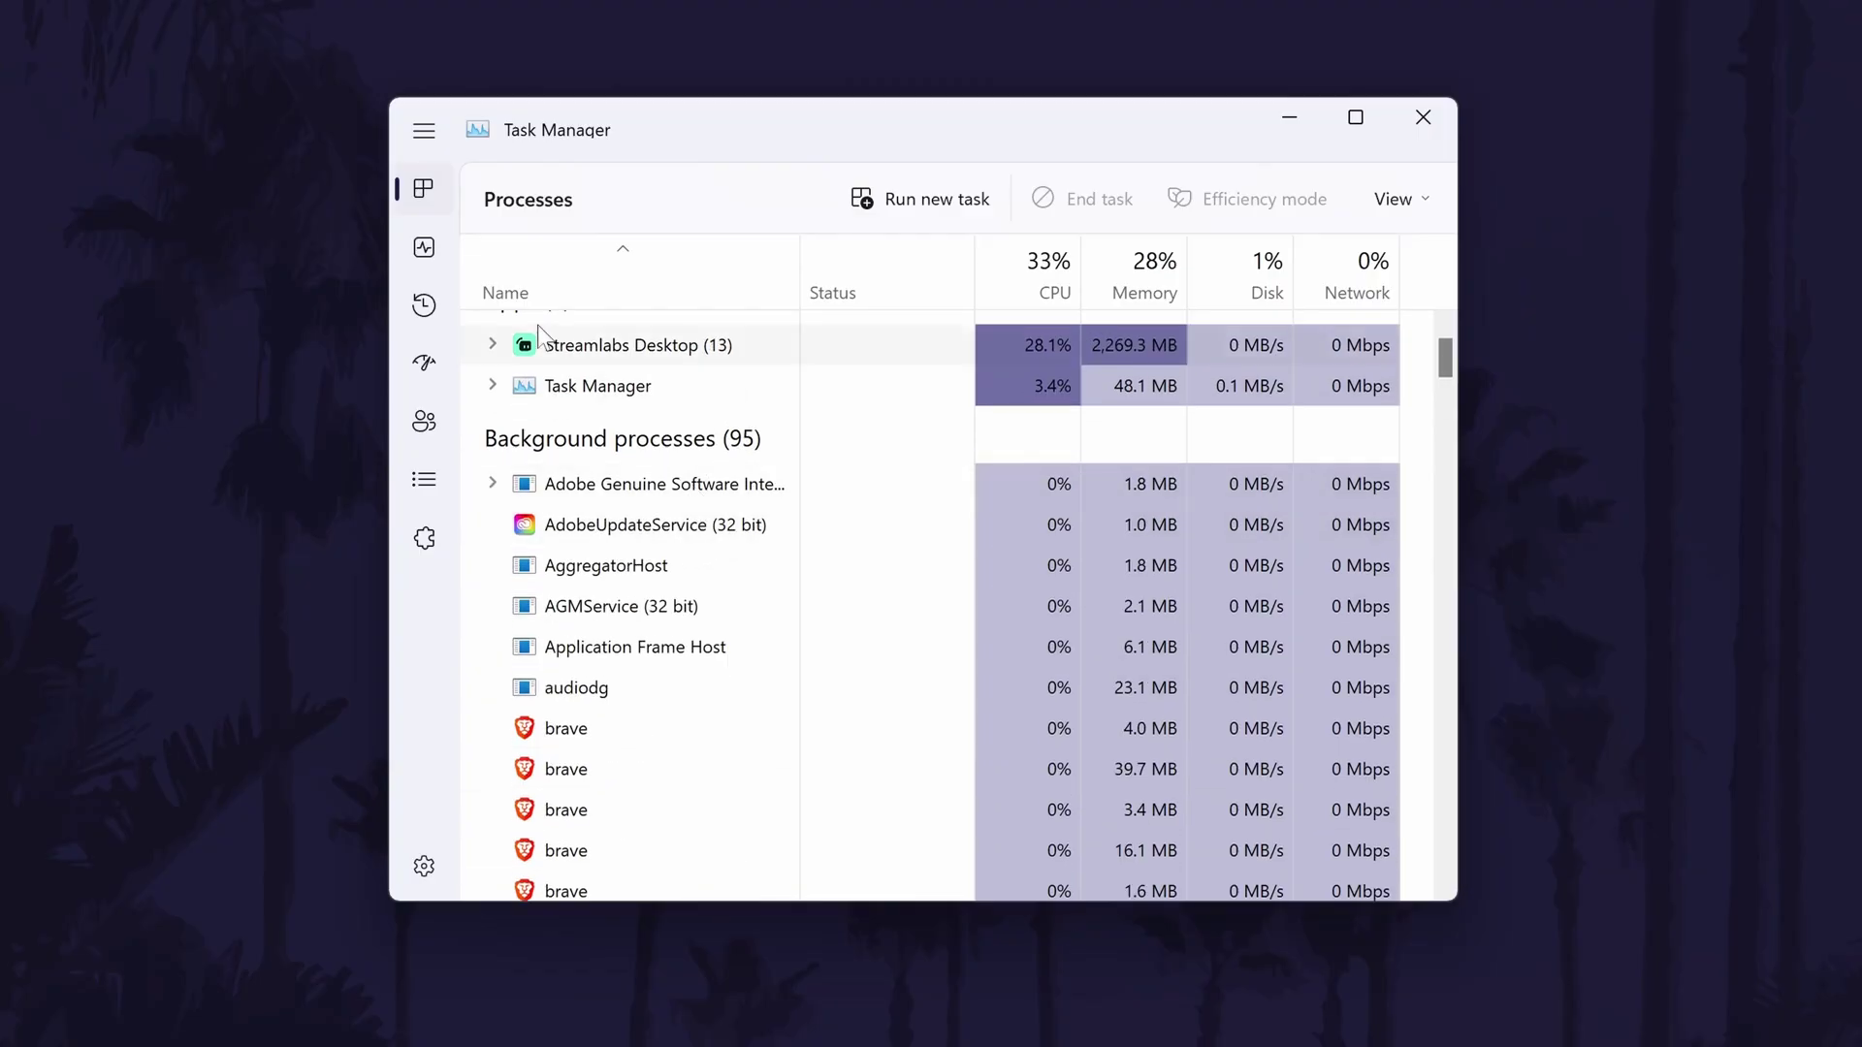
scroll(836, 525, down, 2)
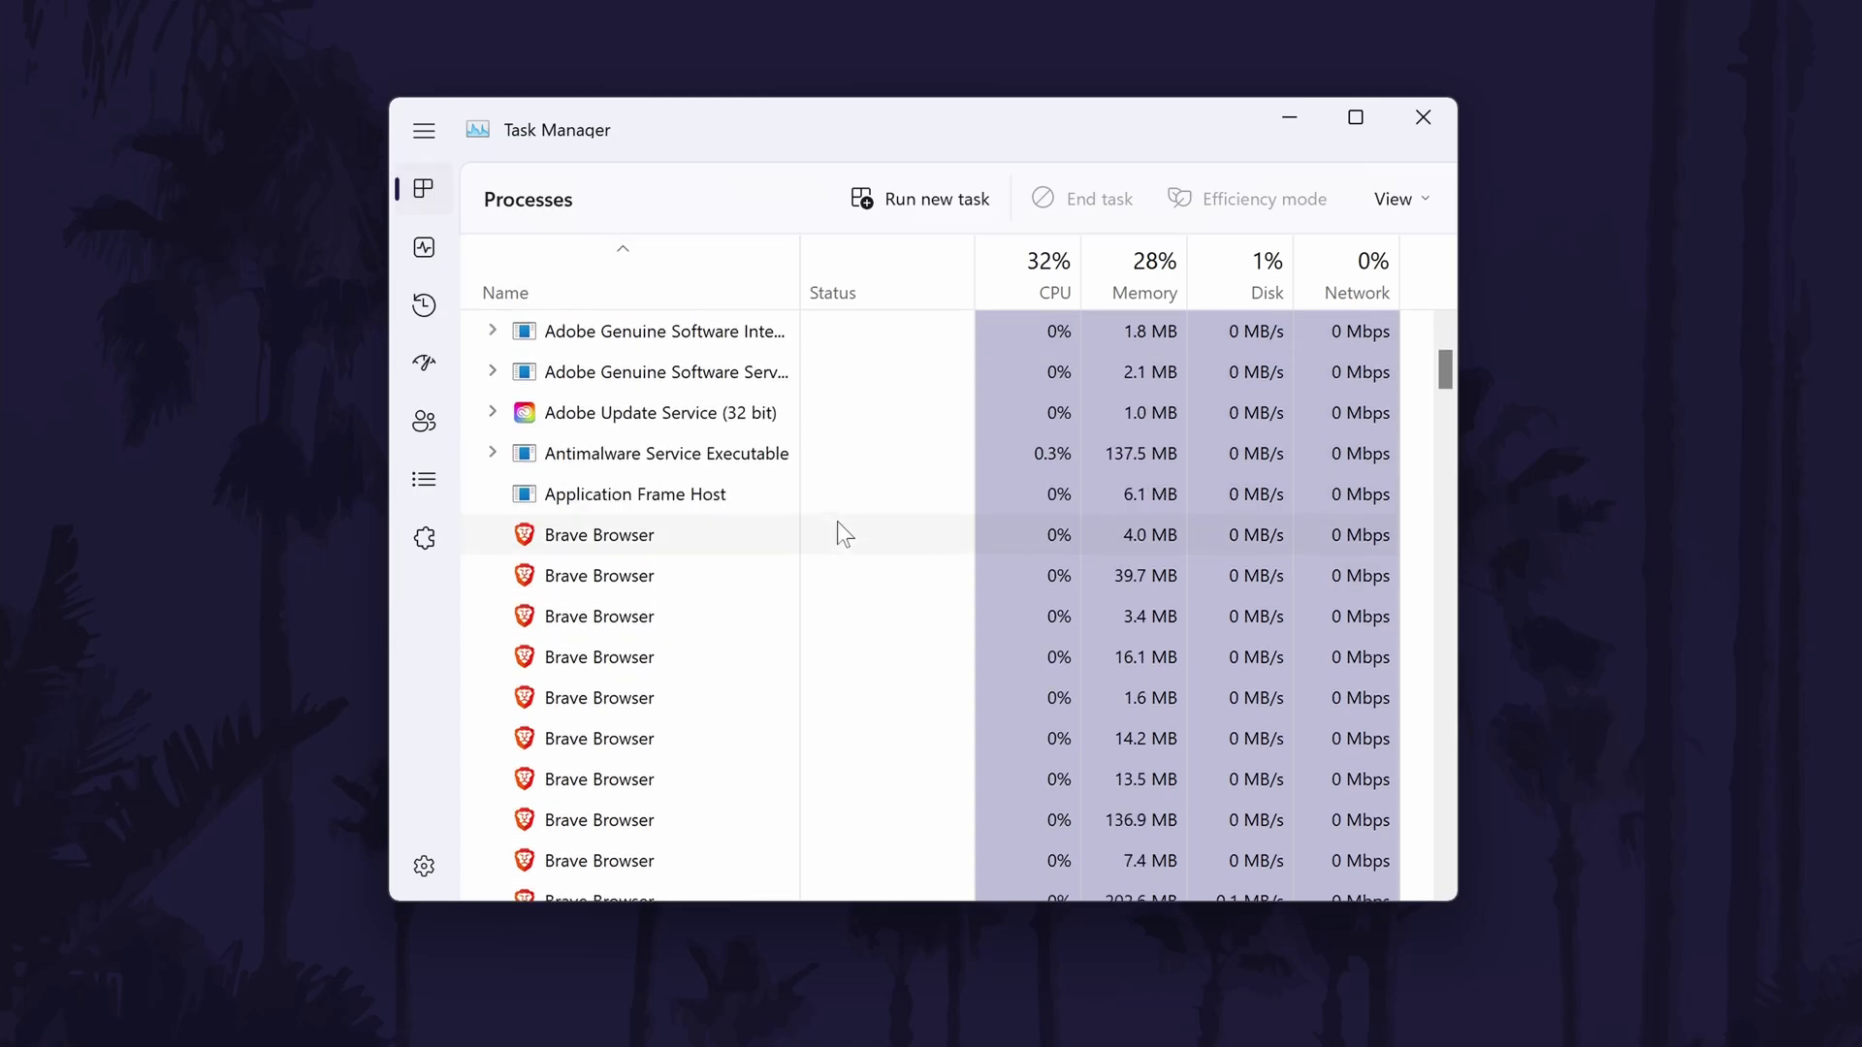
scroll(837, 525, down, 3)
scroll(840, 530, down, 1)
scroll(842, 522, down, 1)
scroll(846, 522, down, 1)
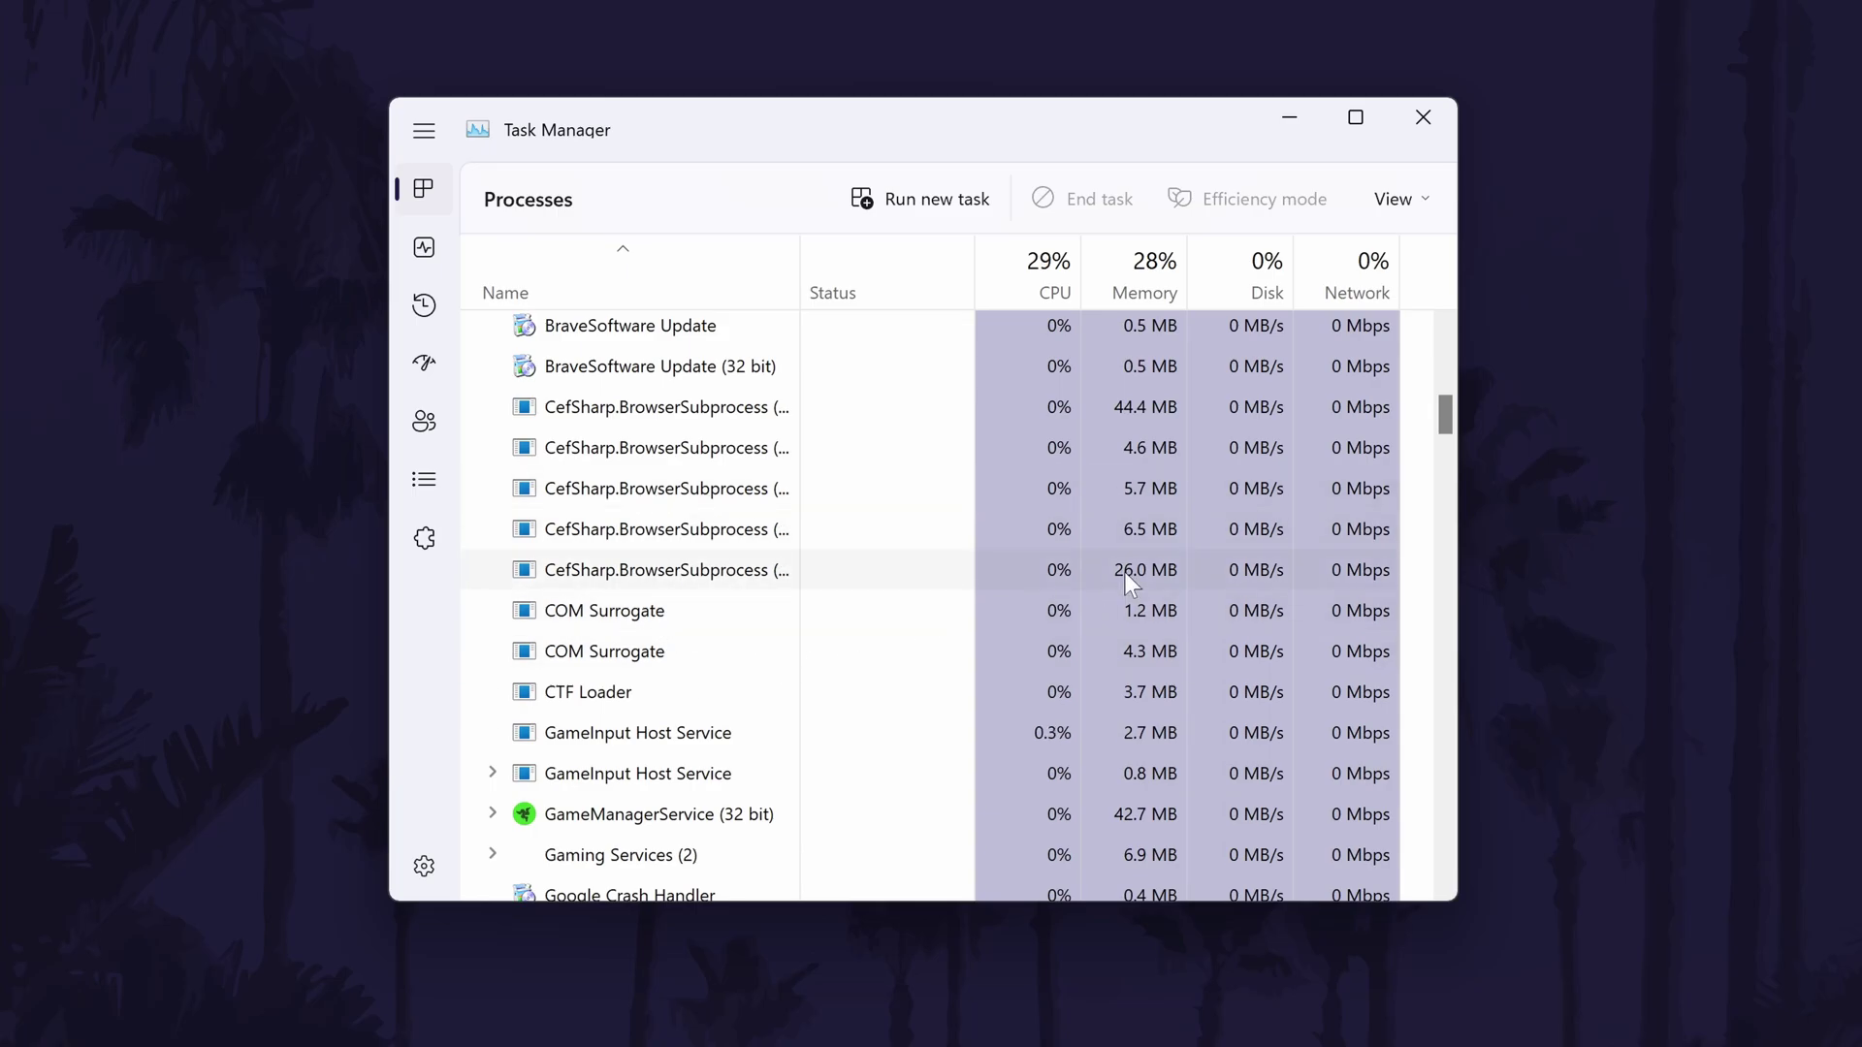
scroll(1128, 571, up, 8)
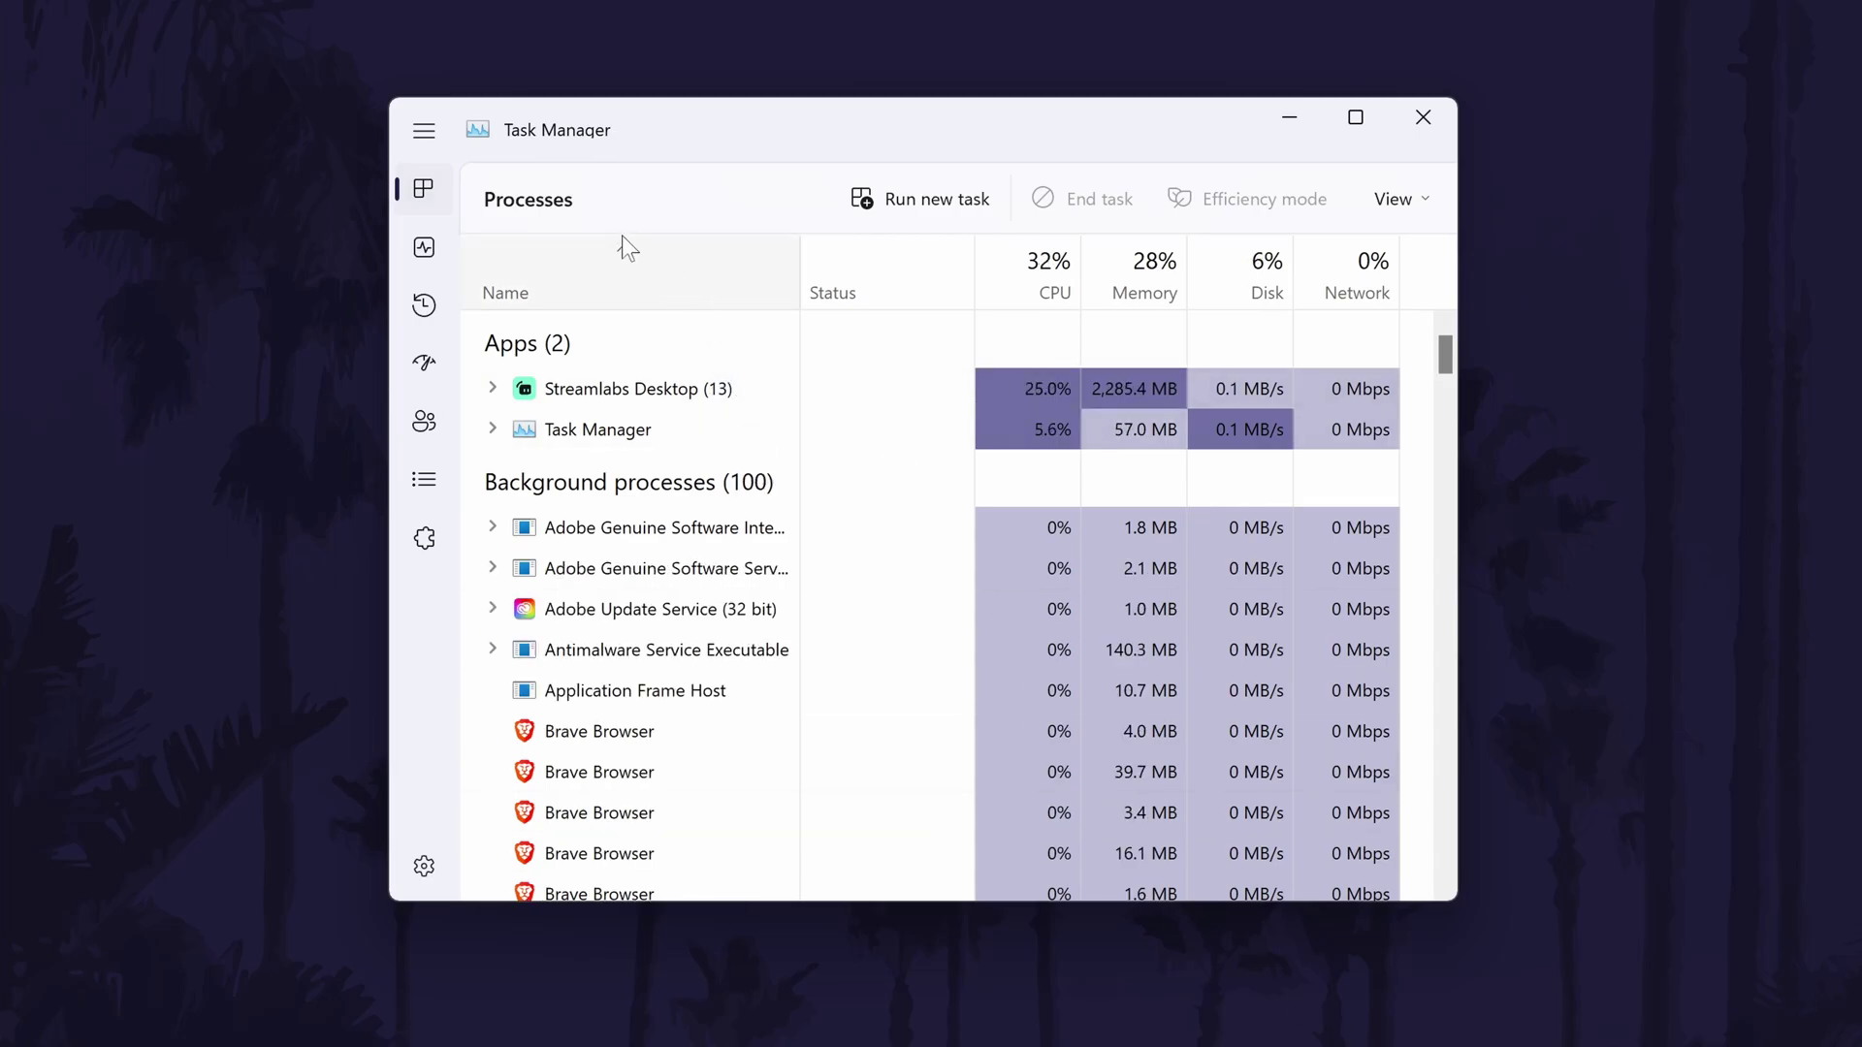
Step: Run the Get-AppXPackage re-register command for all users in an administrator PowerShell task
click(937, 199)
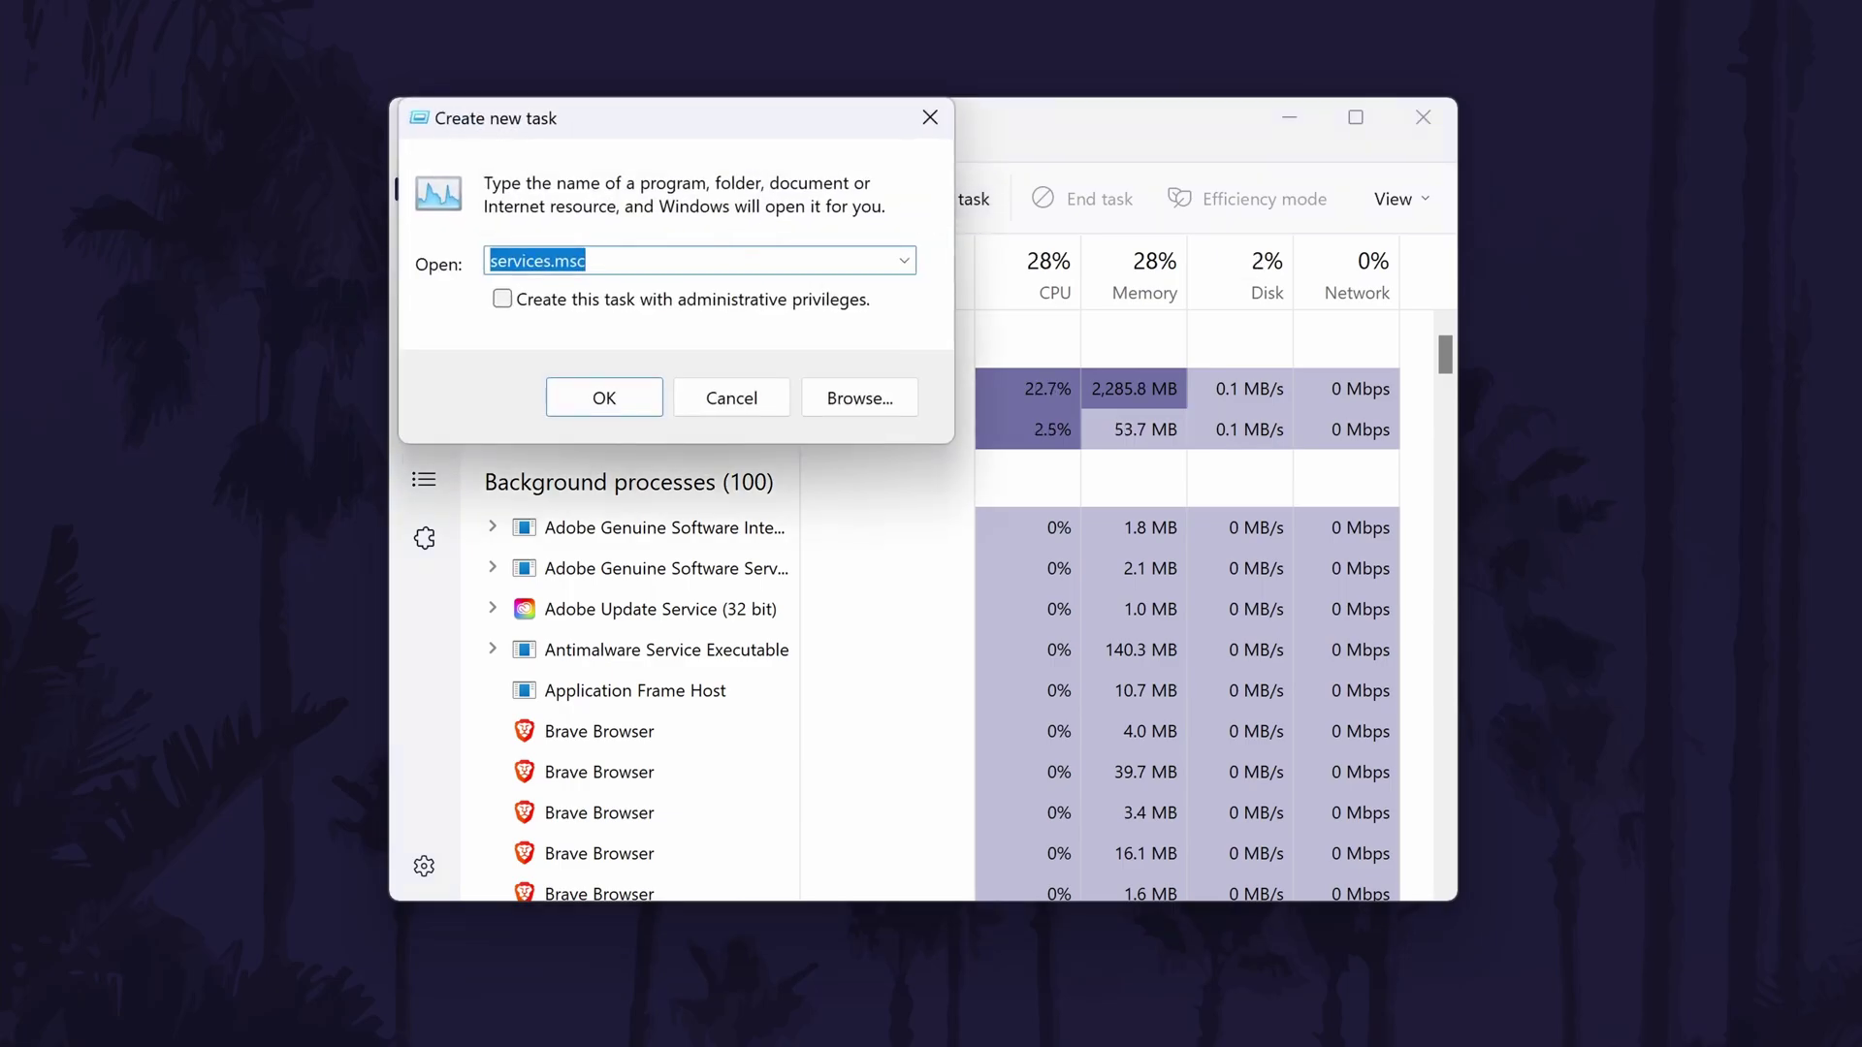
text(powershell)
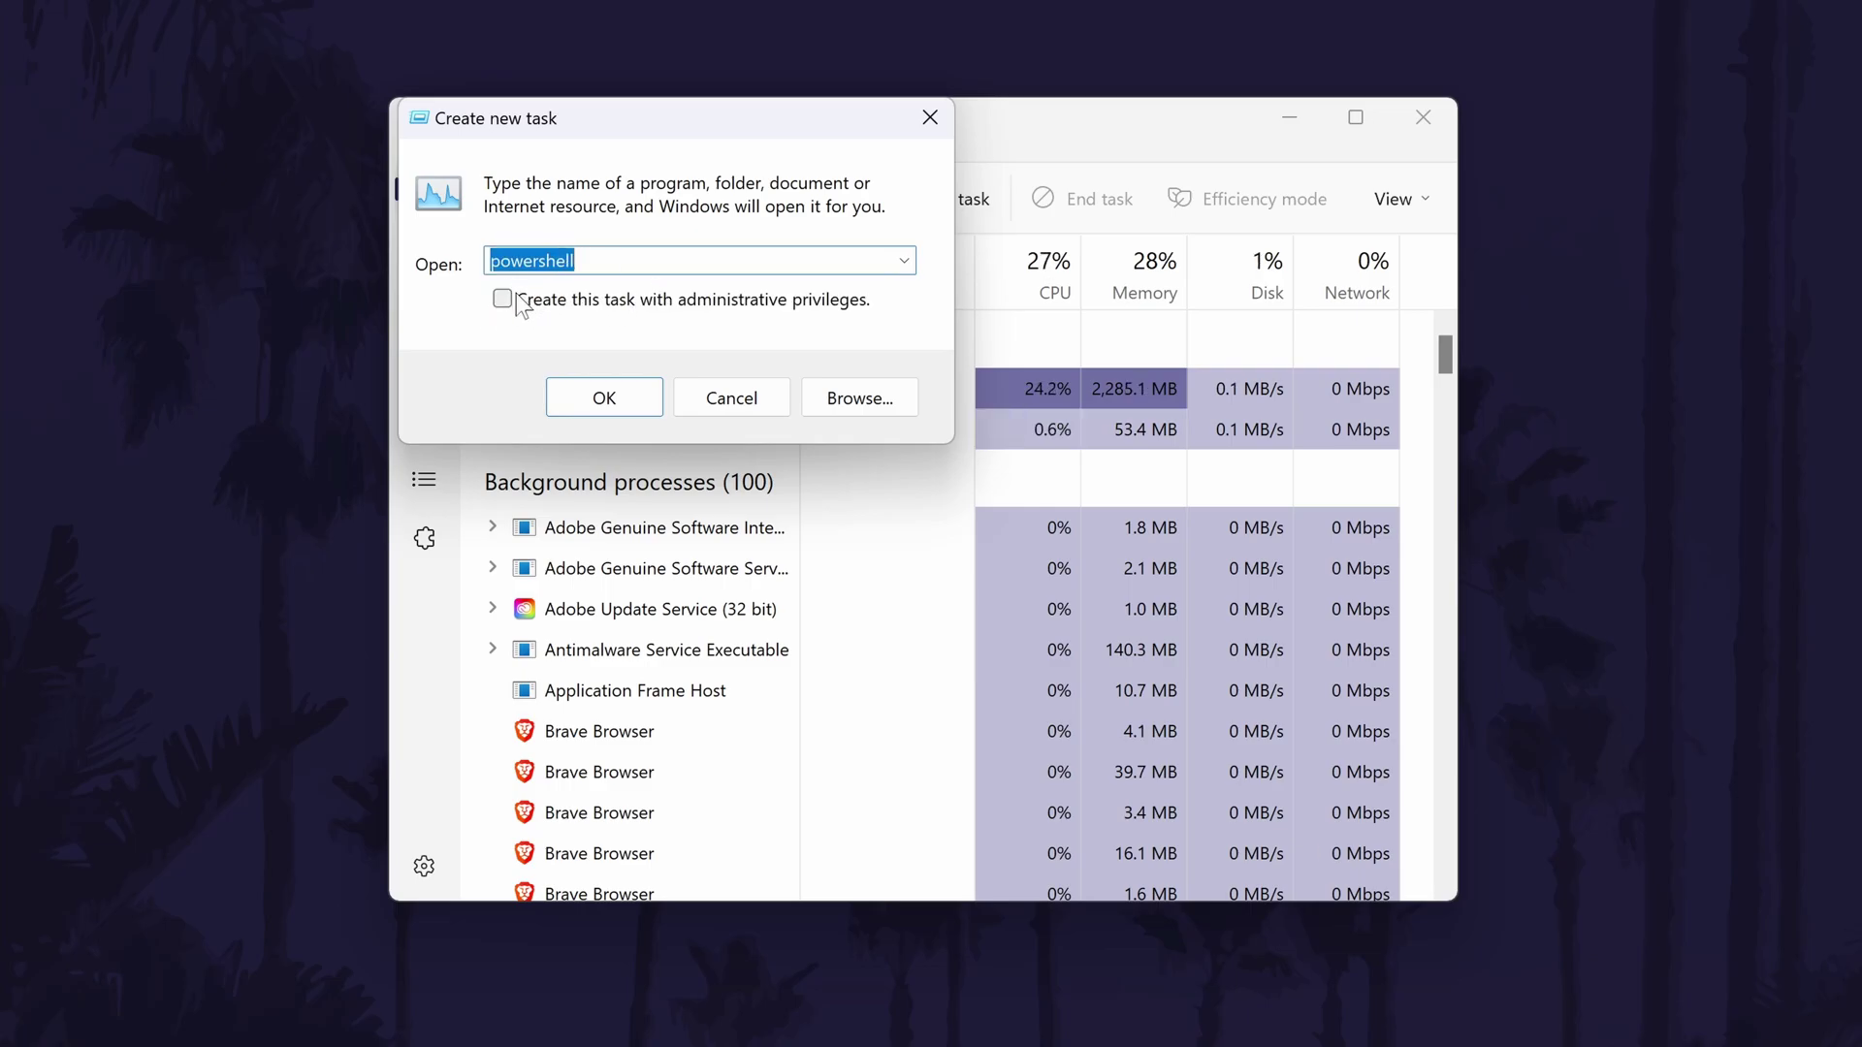
click(518, 298)
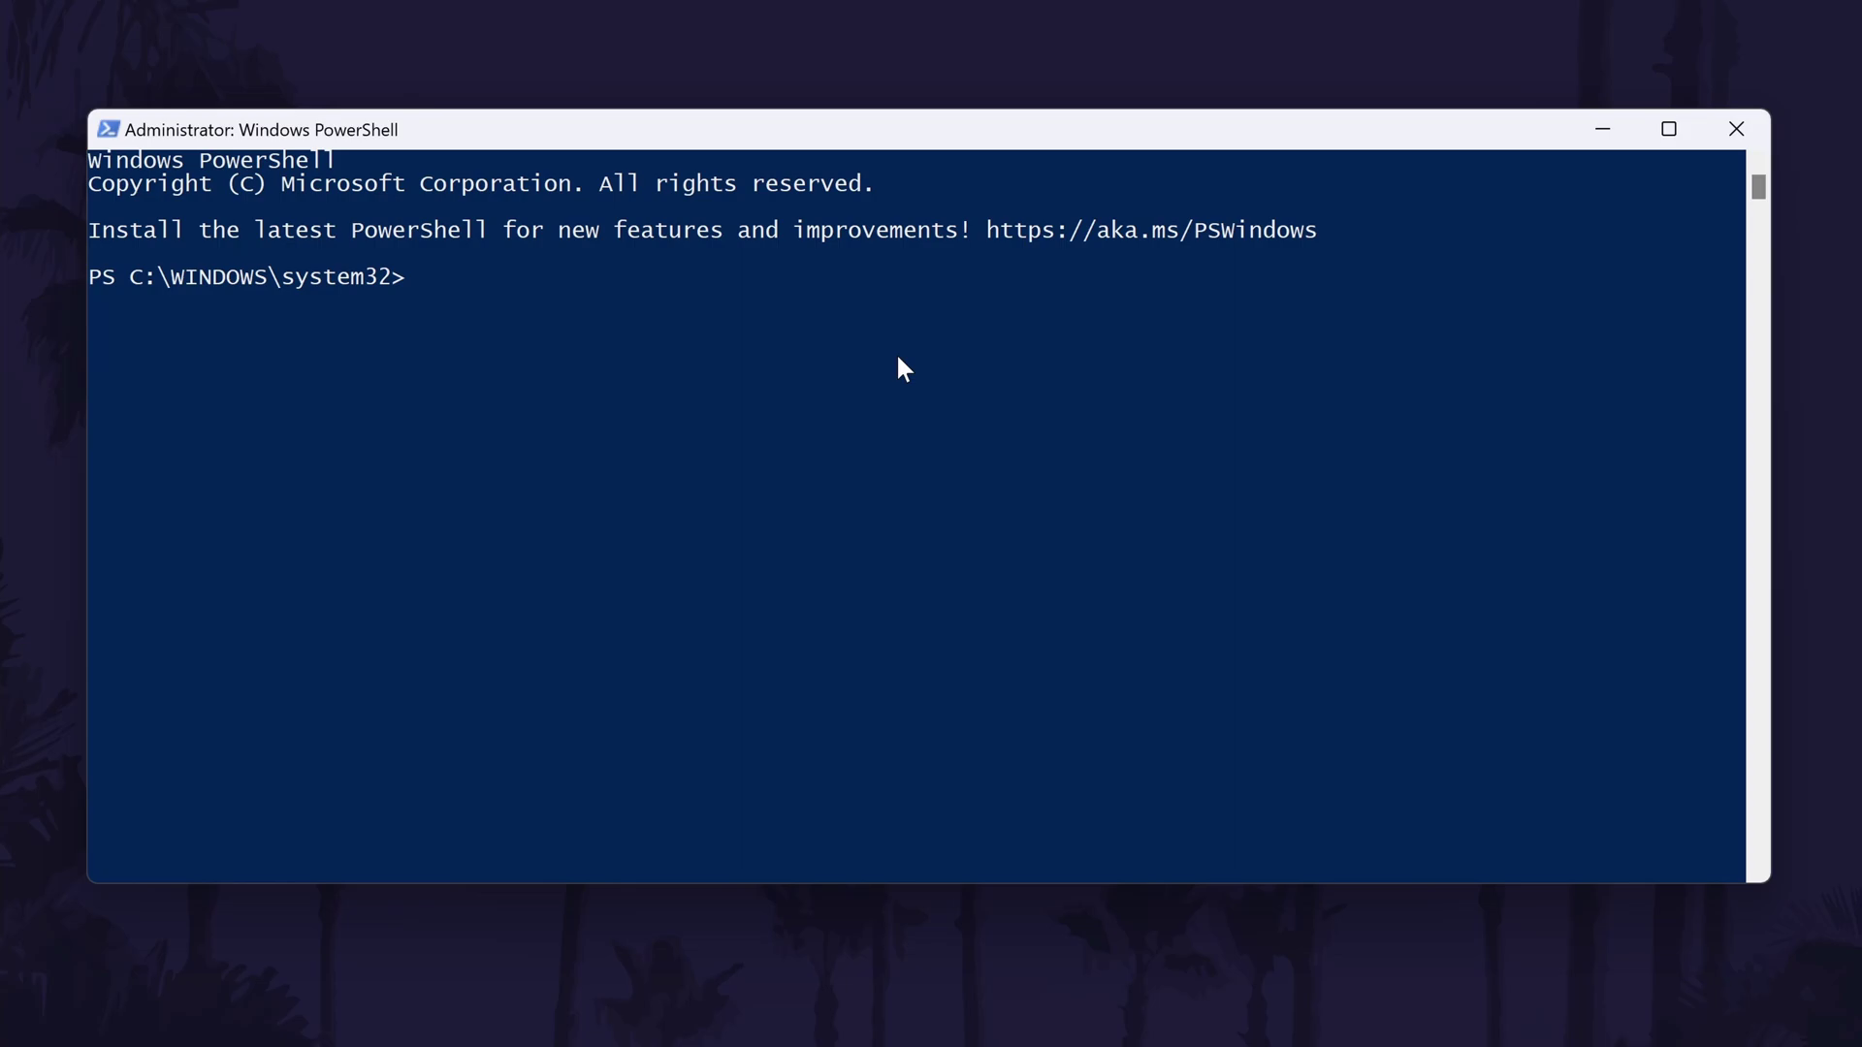
text(Get-AppXPackage -AllUsers | Foreach {Add-AppxPackage -DisableDevelopmentMode -Register "$($_.InstallLocation)\AppXManifest.xml"})
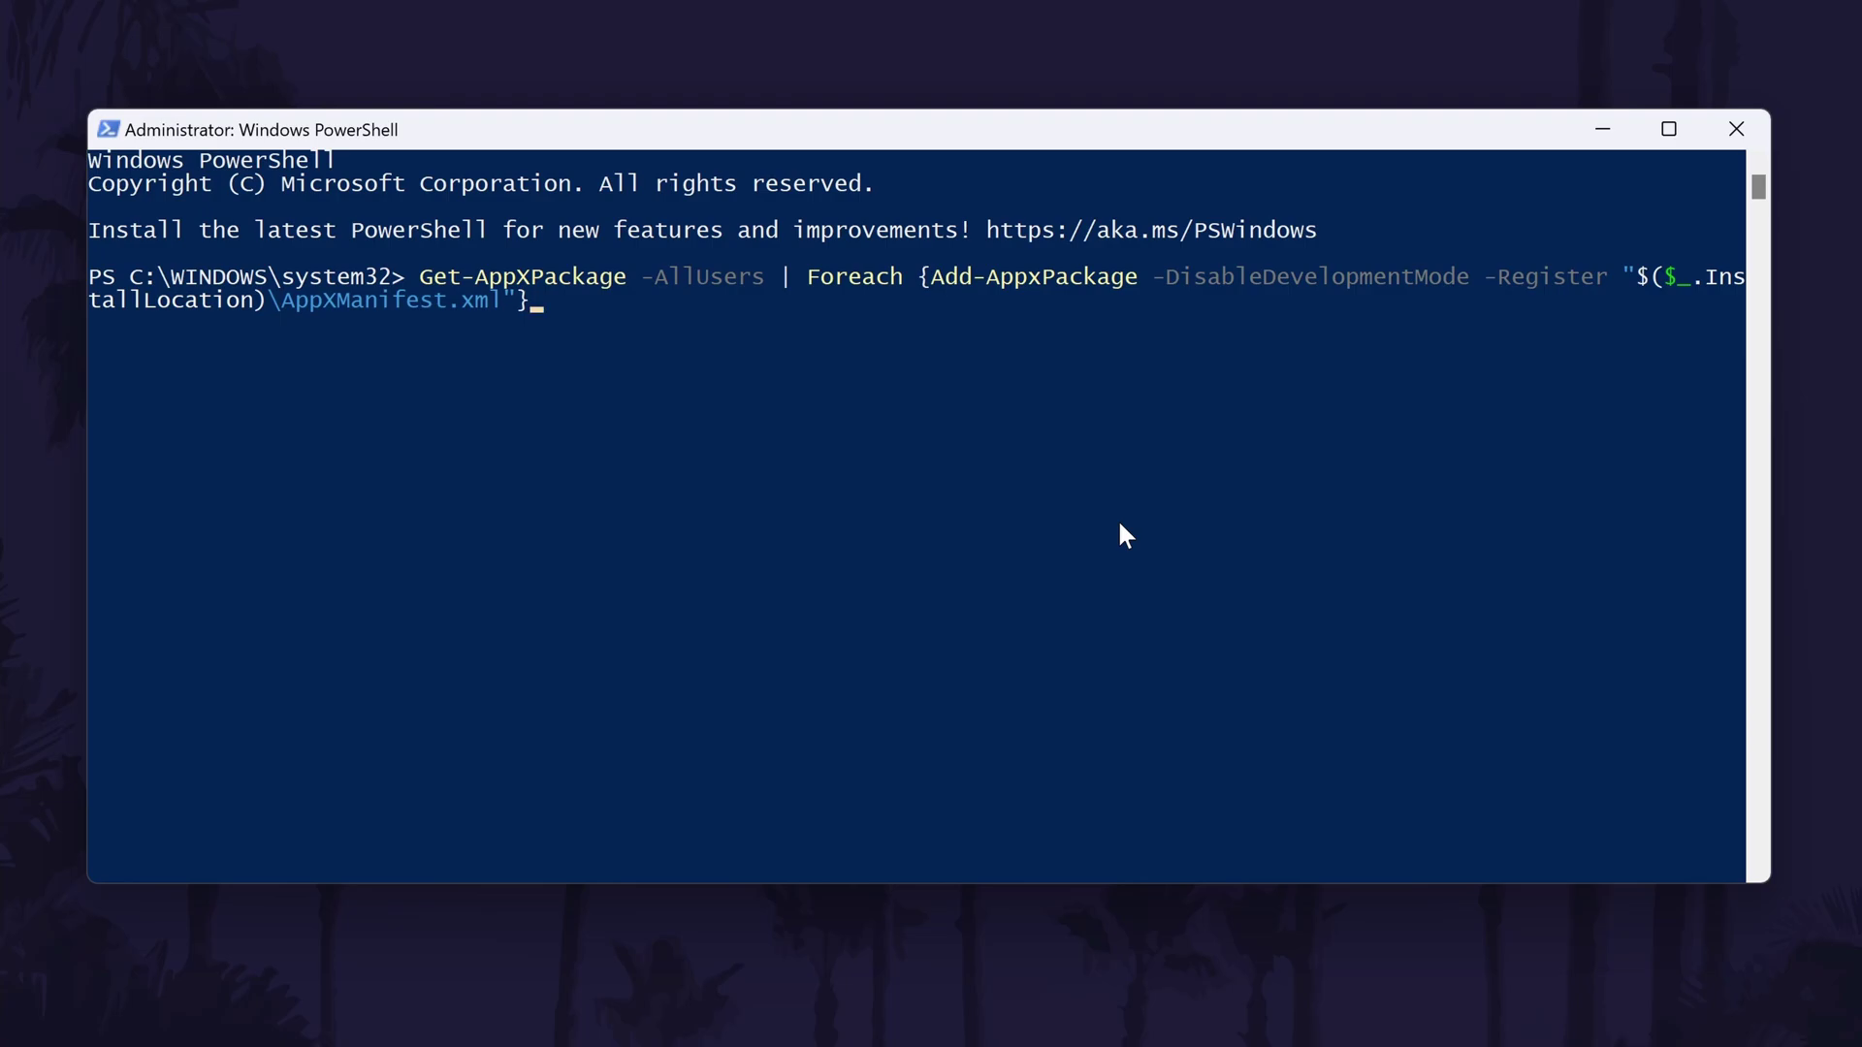
key(Return)
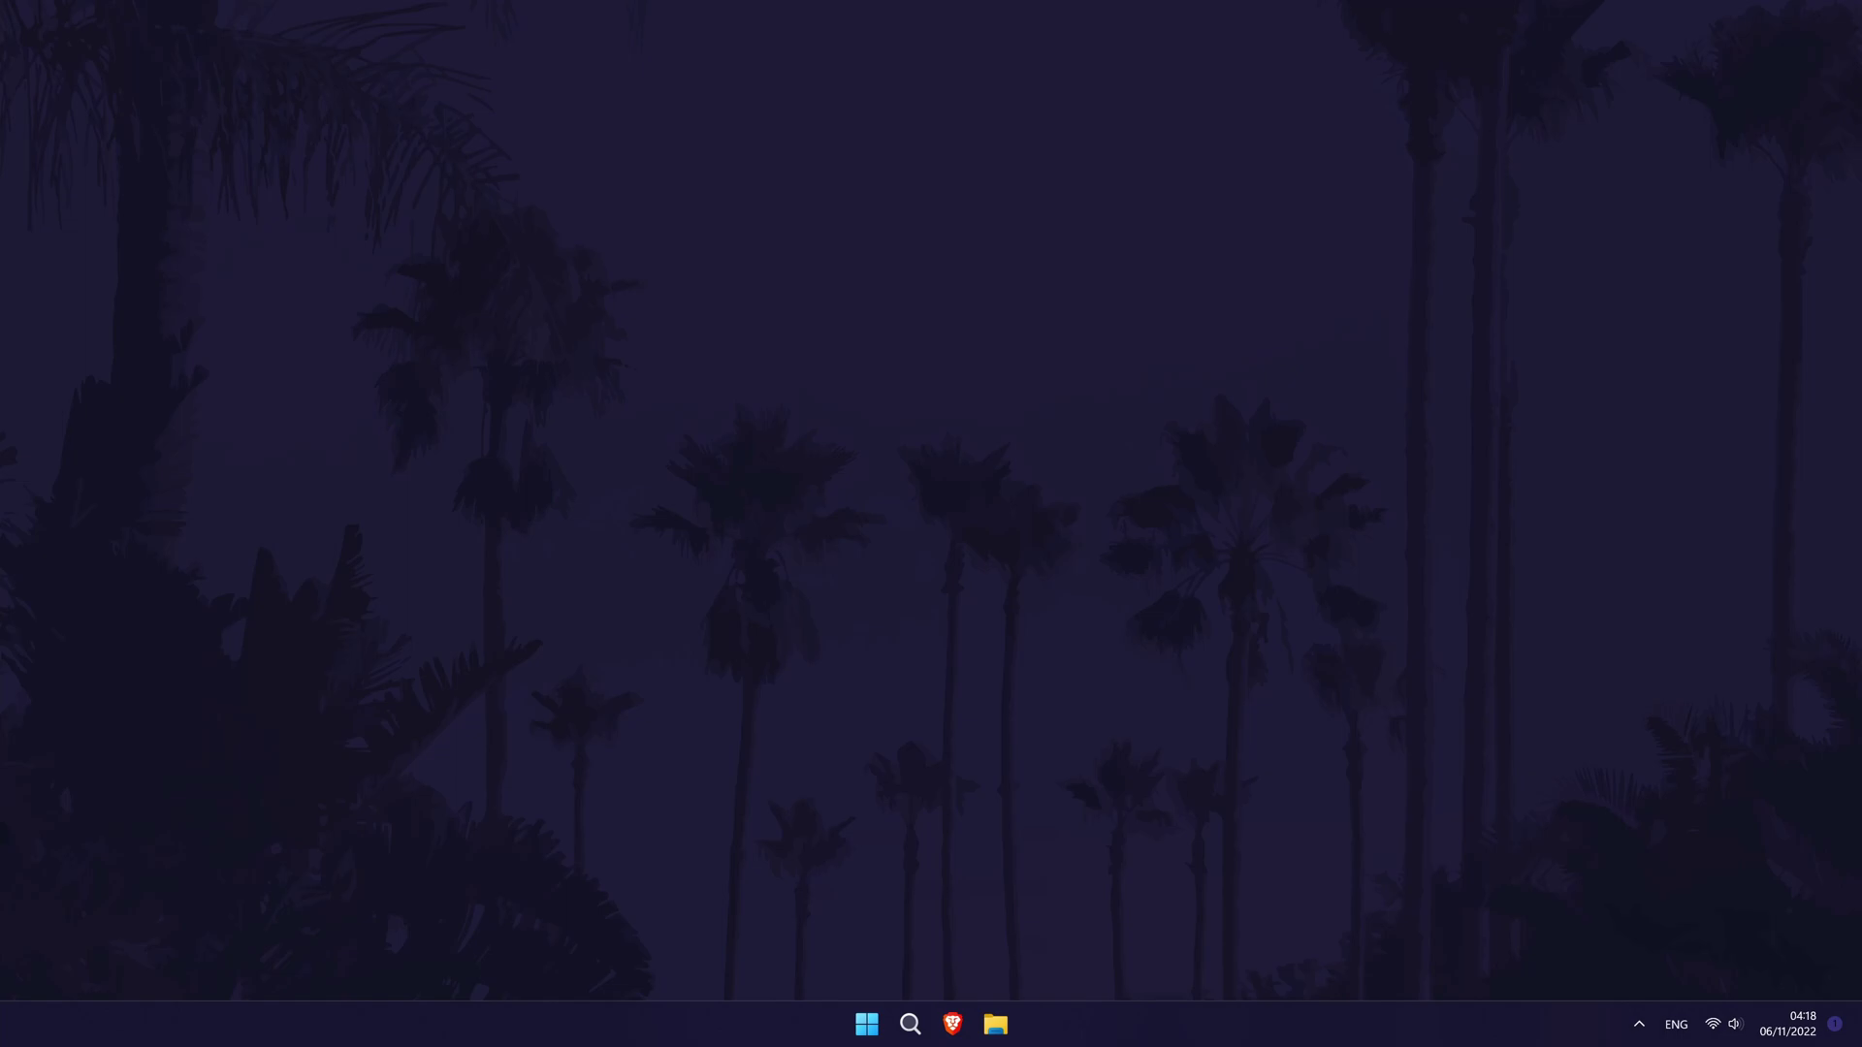
Step: Request a delete-and-rebuild of the search index from Indexing Options' Advanced dialog
key(super+i)
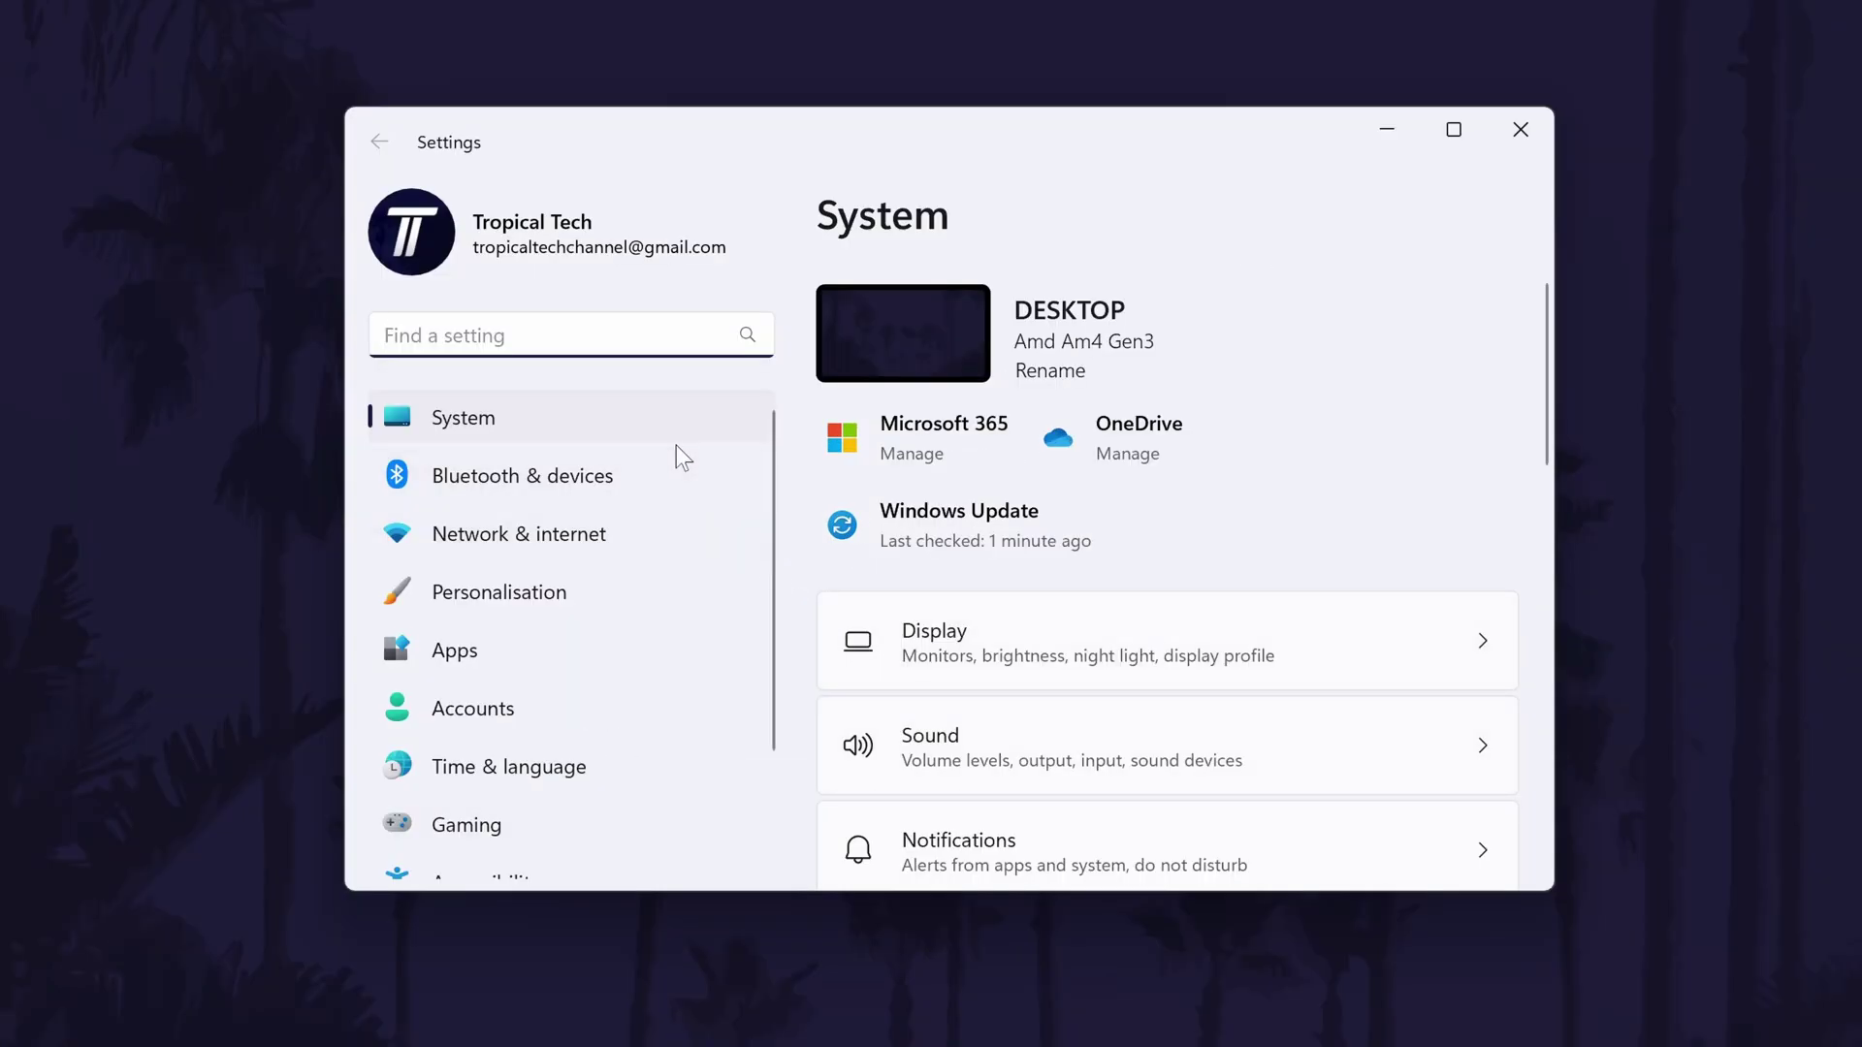
scroll(670, 451, down, 1)
scroll(666, 603, down, 2)
click(586, 785)
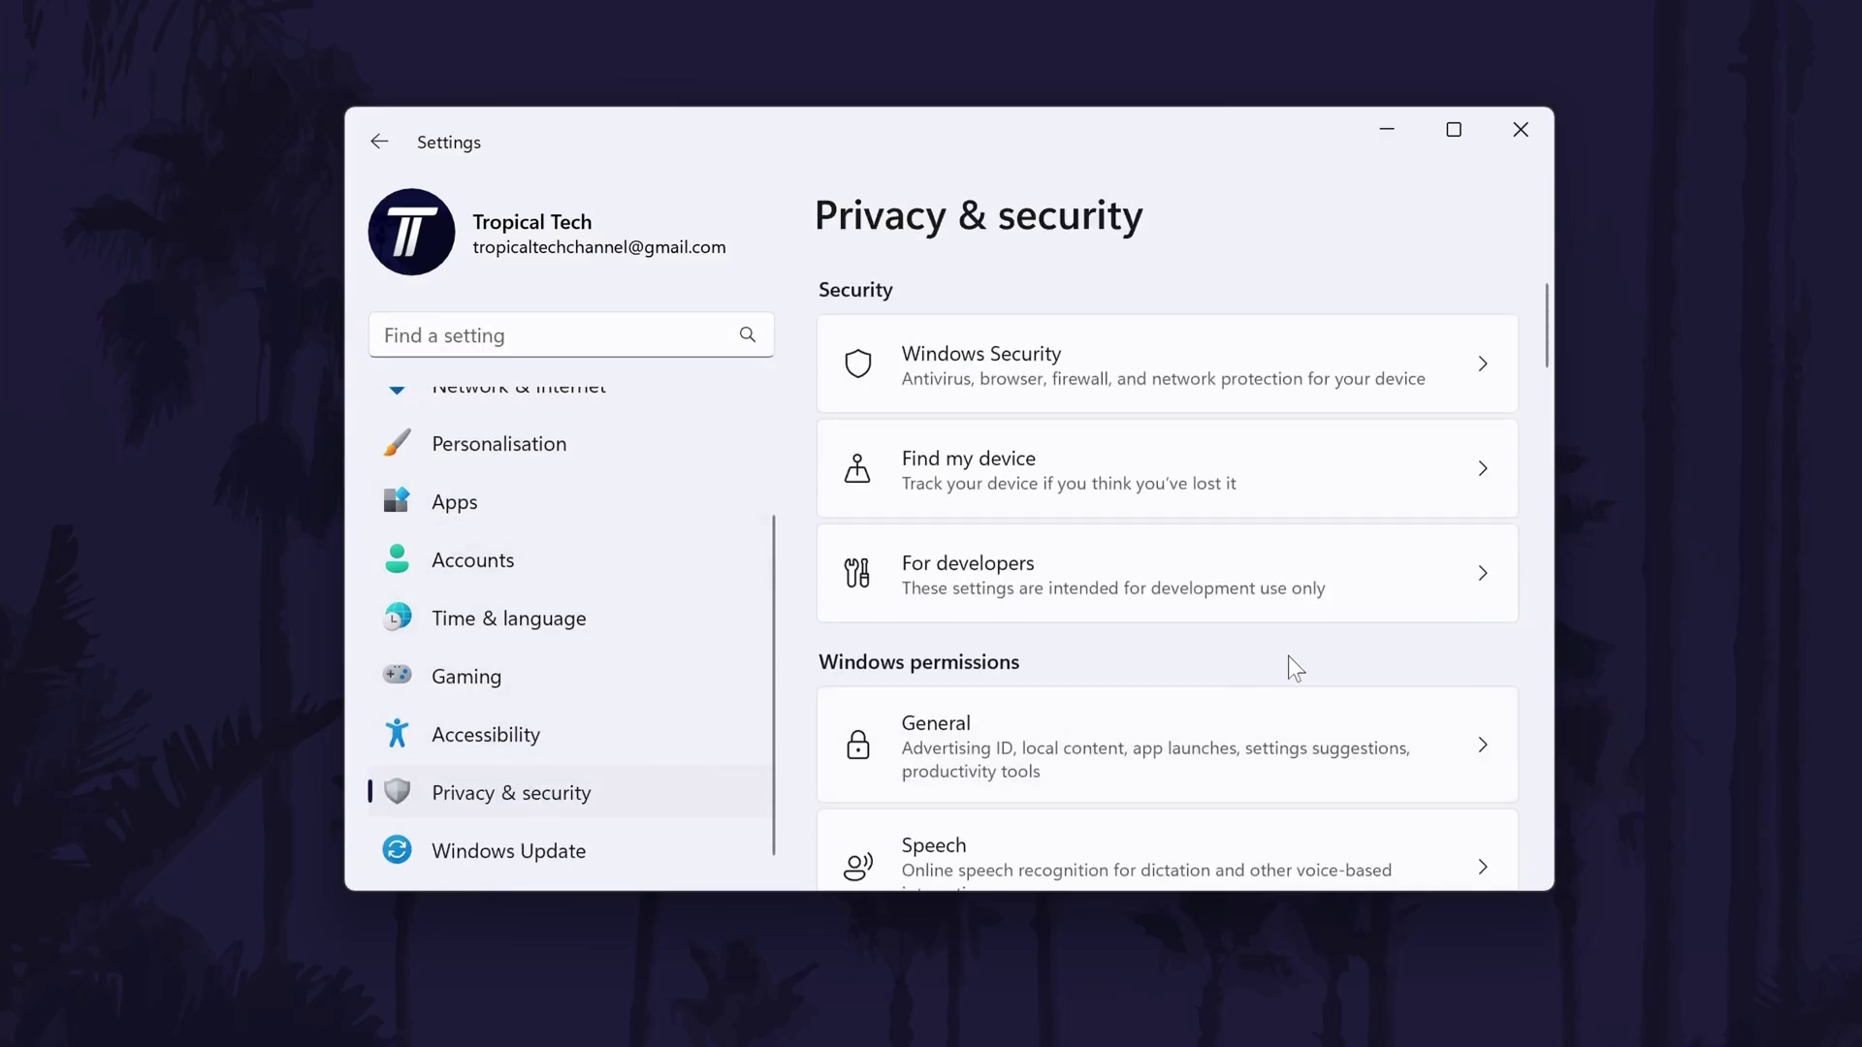
scroll(1288, 668, down, 2)
scroll(1287, 668, down, 3)
scroll(1173, 693, down, 1)
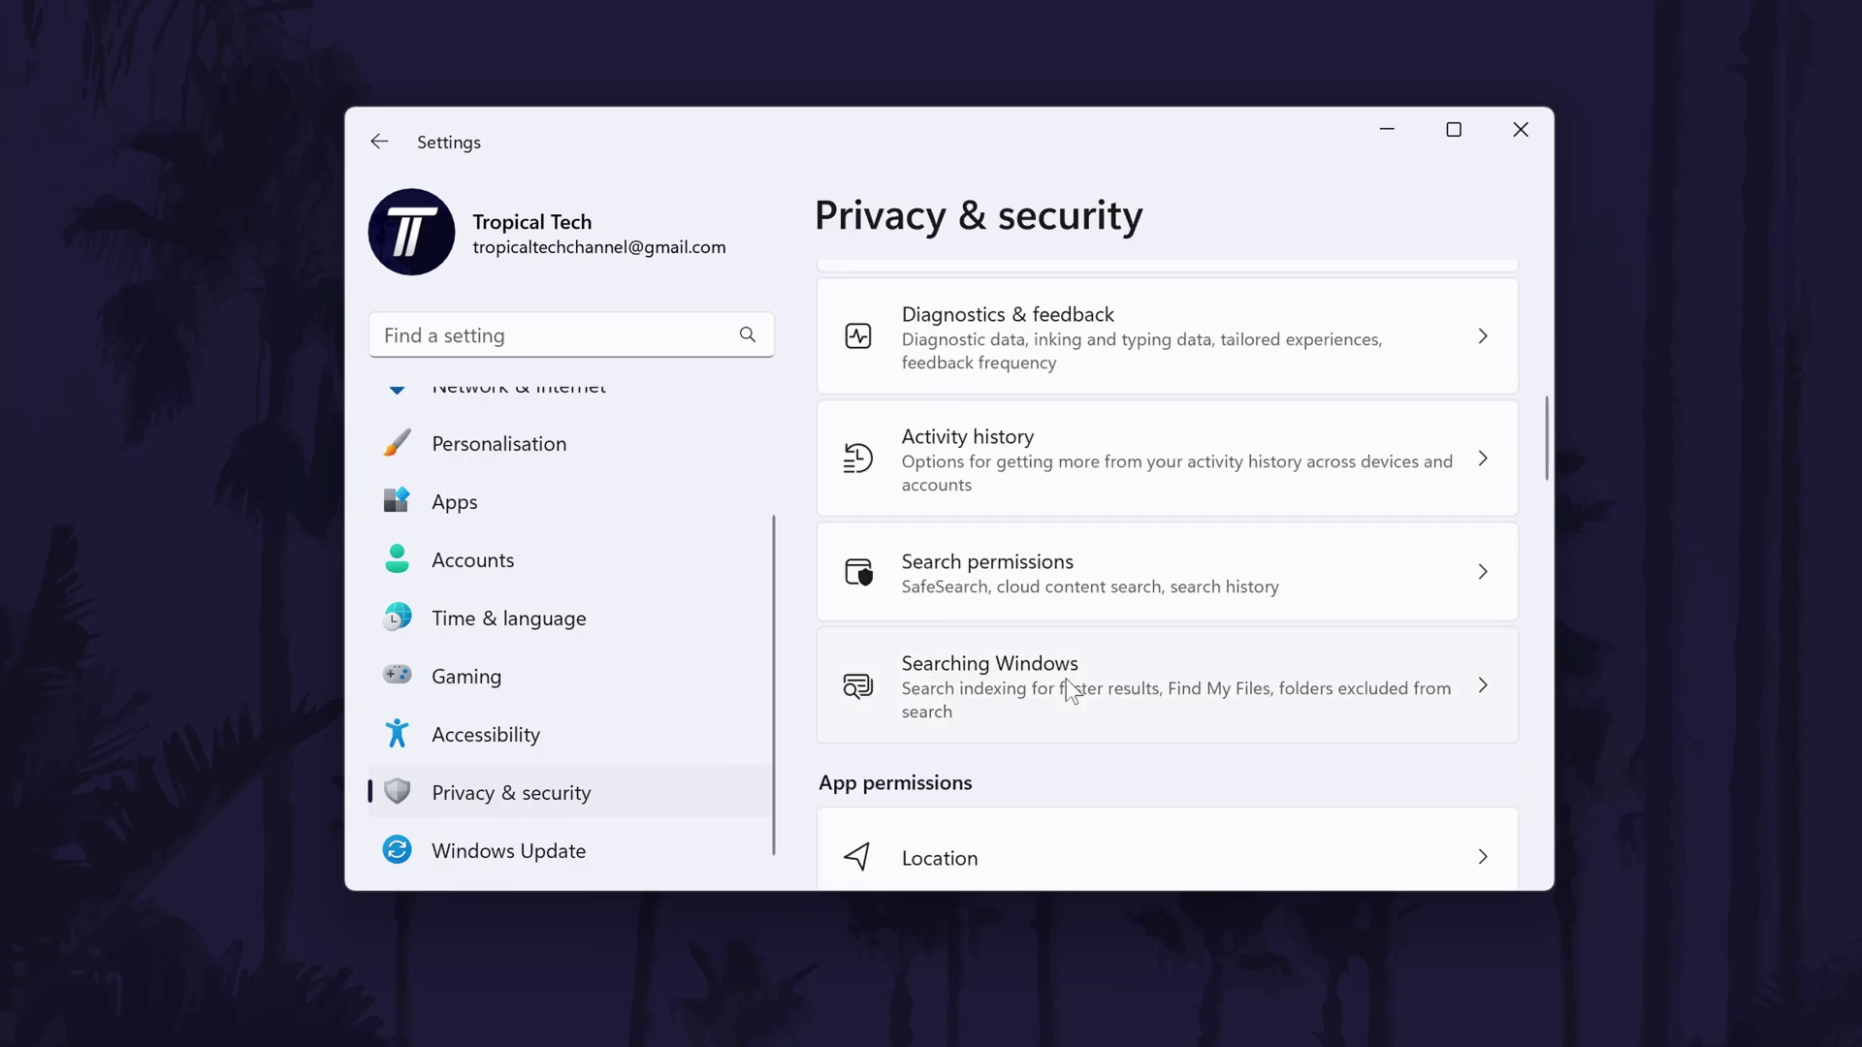
click(1066, 678)
scroll(1113, 635, down, 2)
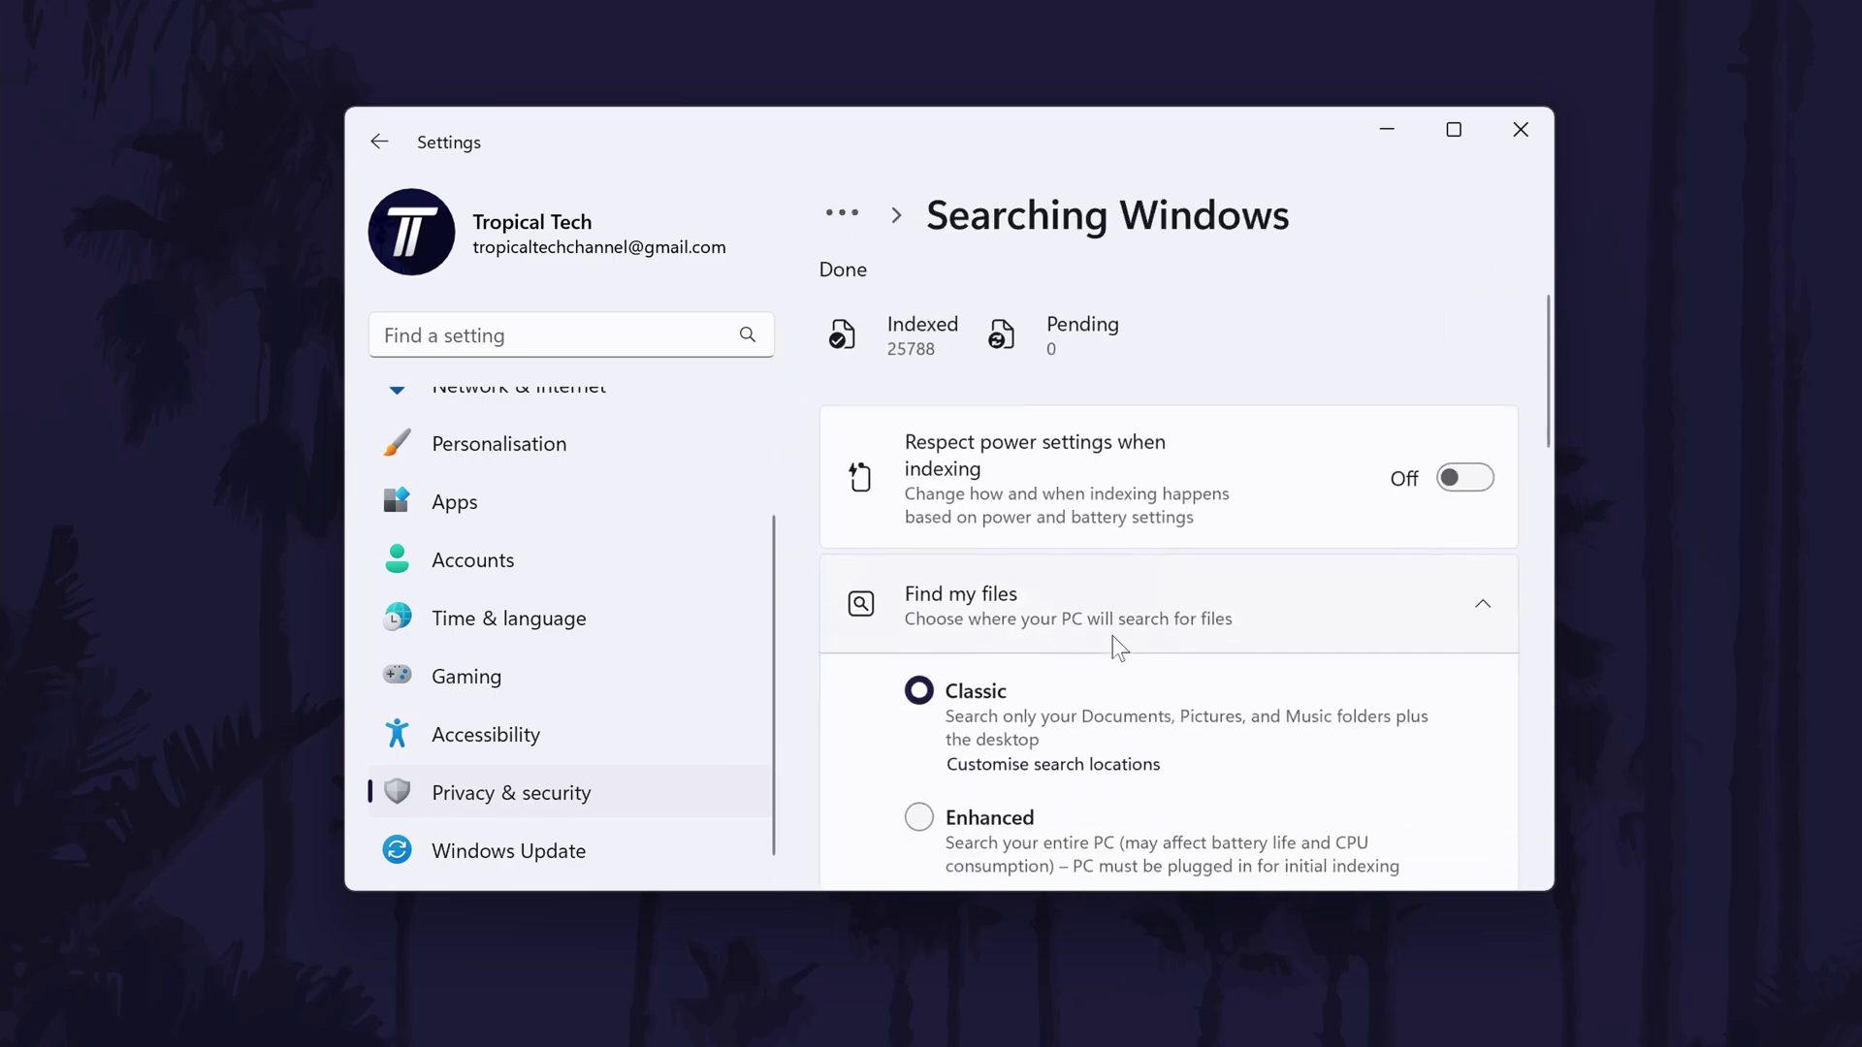
scroll(1217, 452, down, 5)
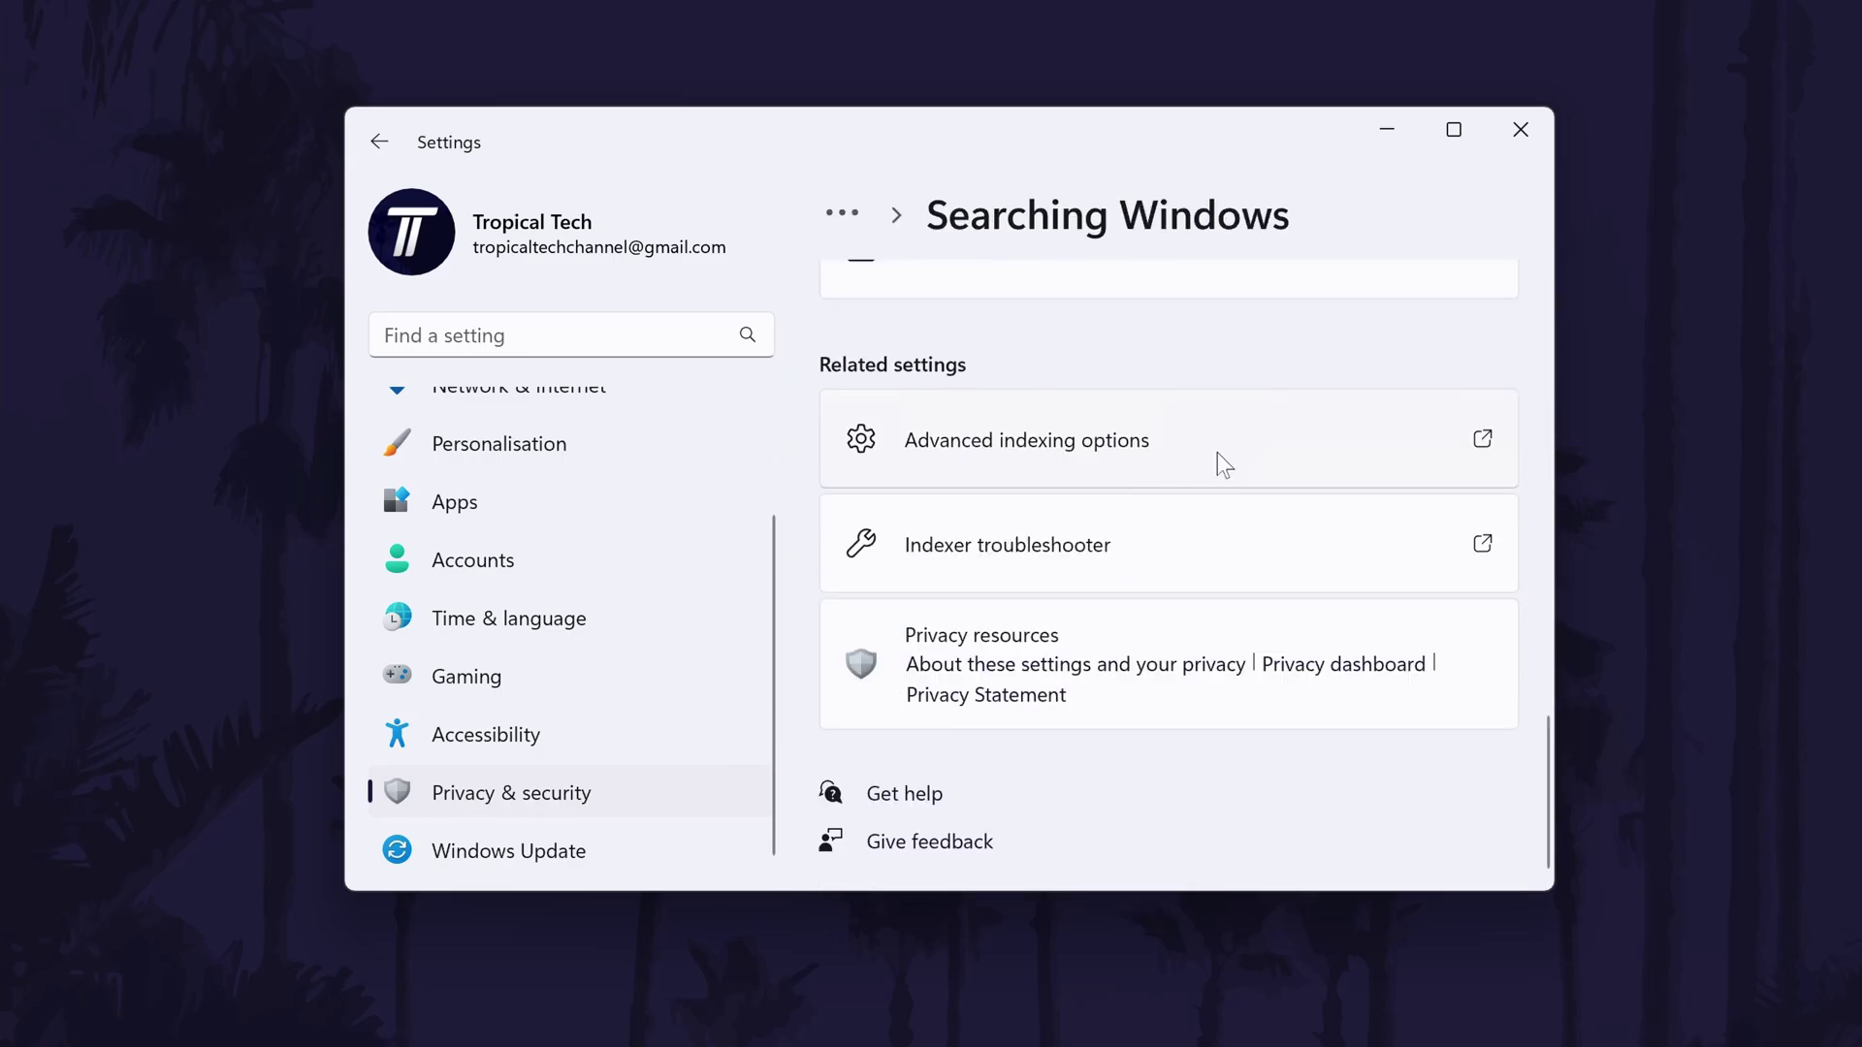
click(1217, 452)
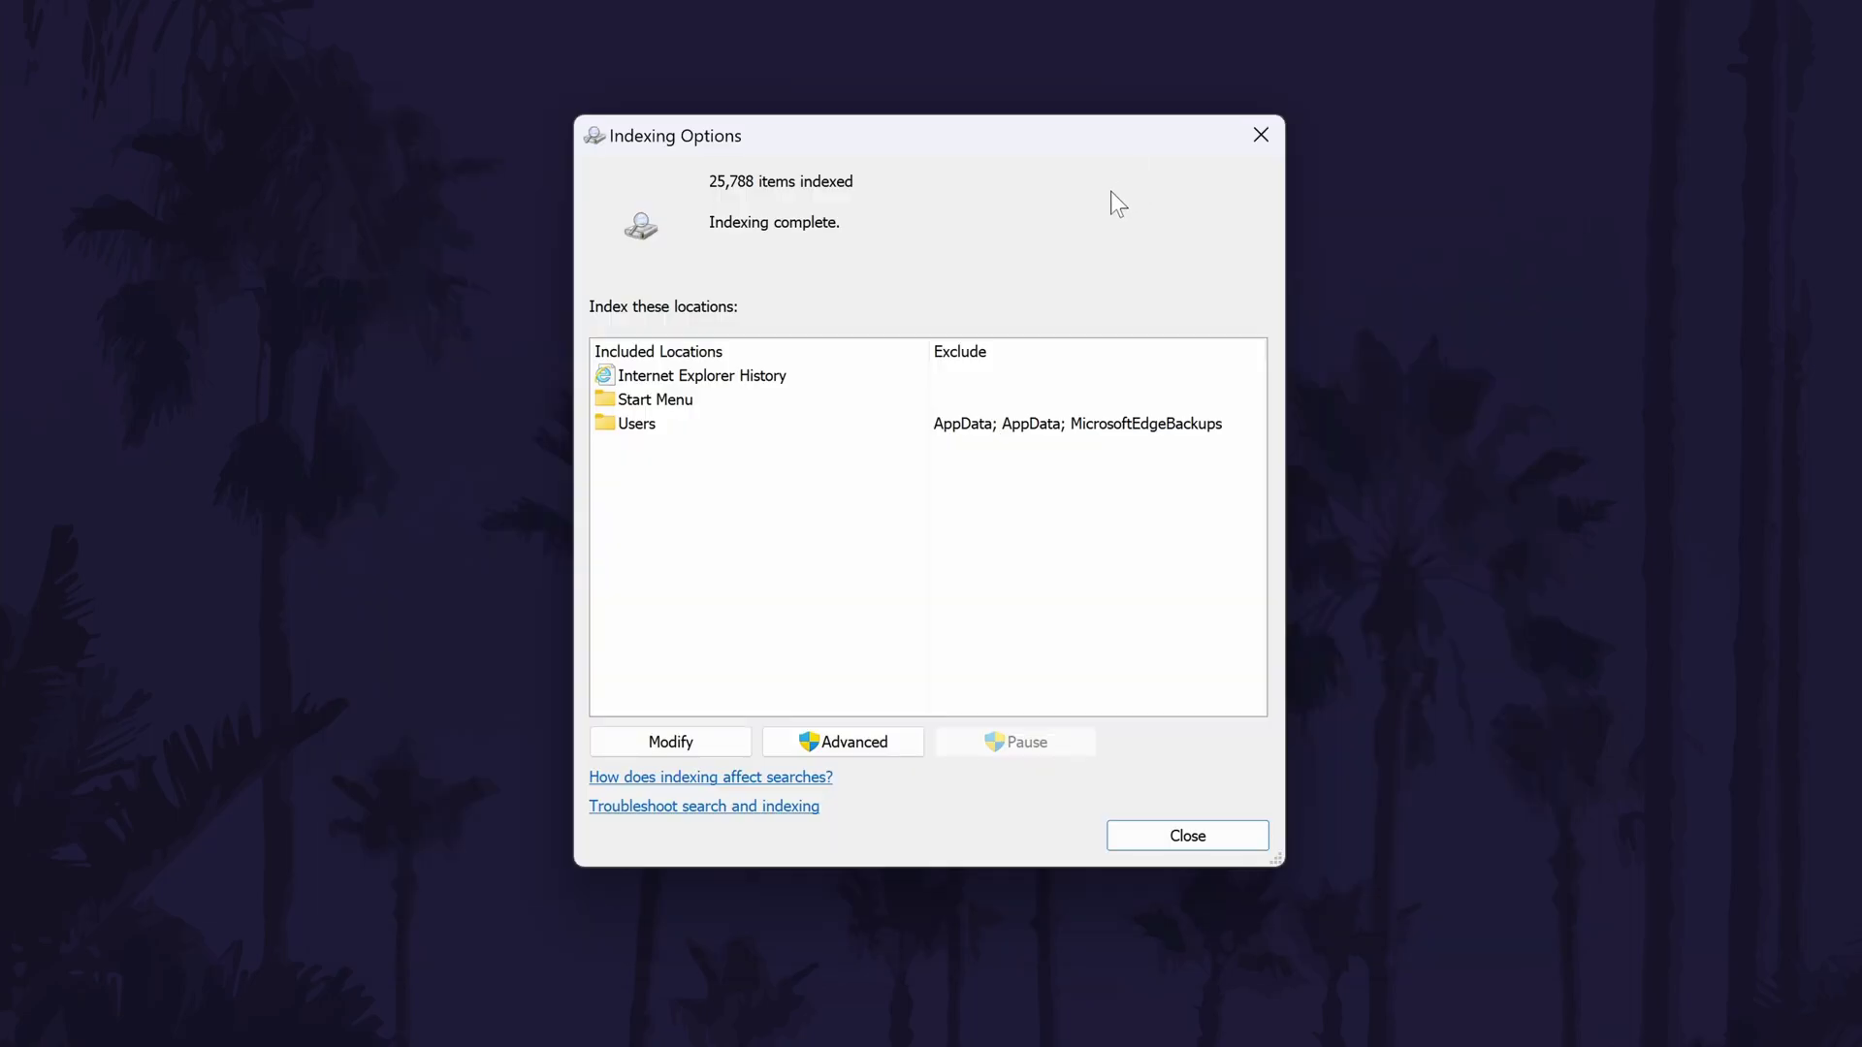
click(833, 737)
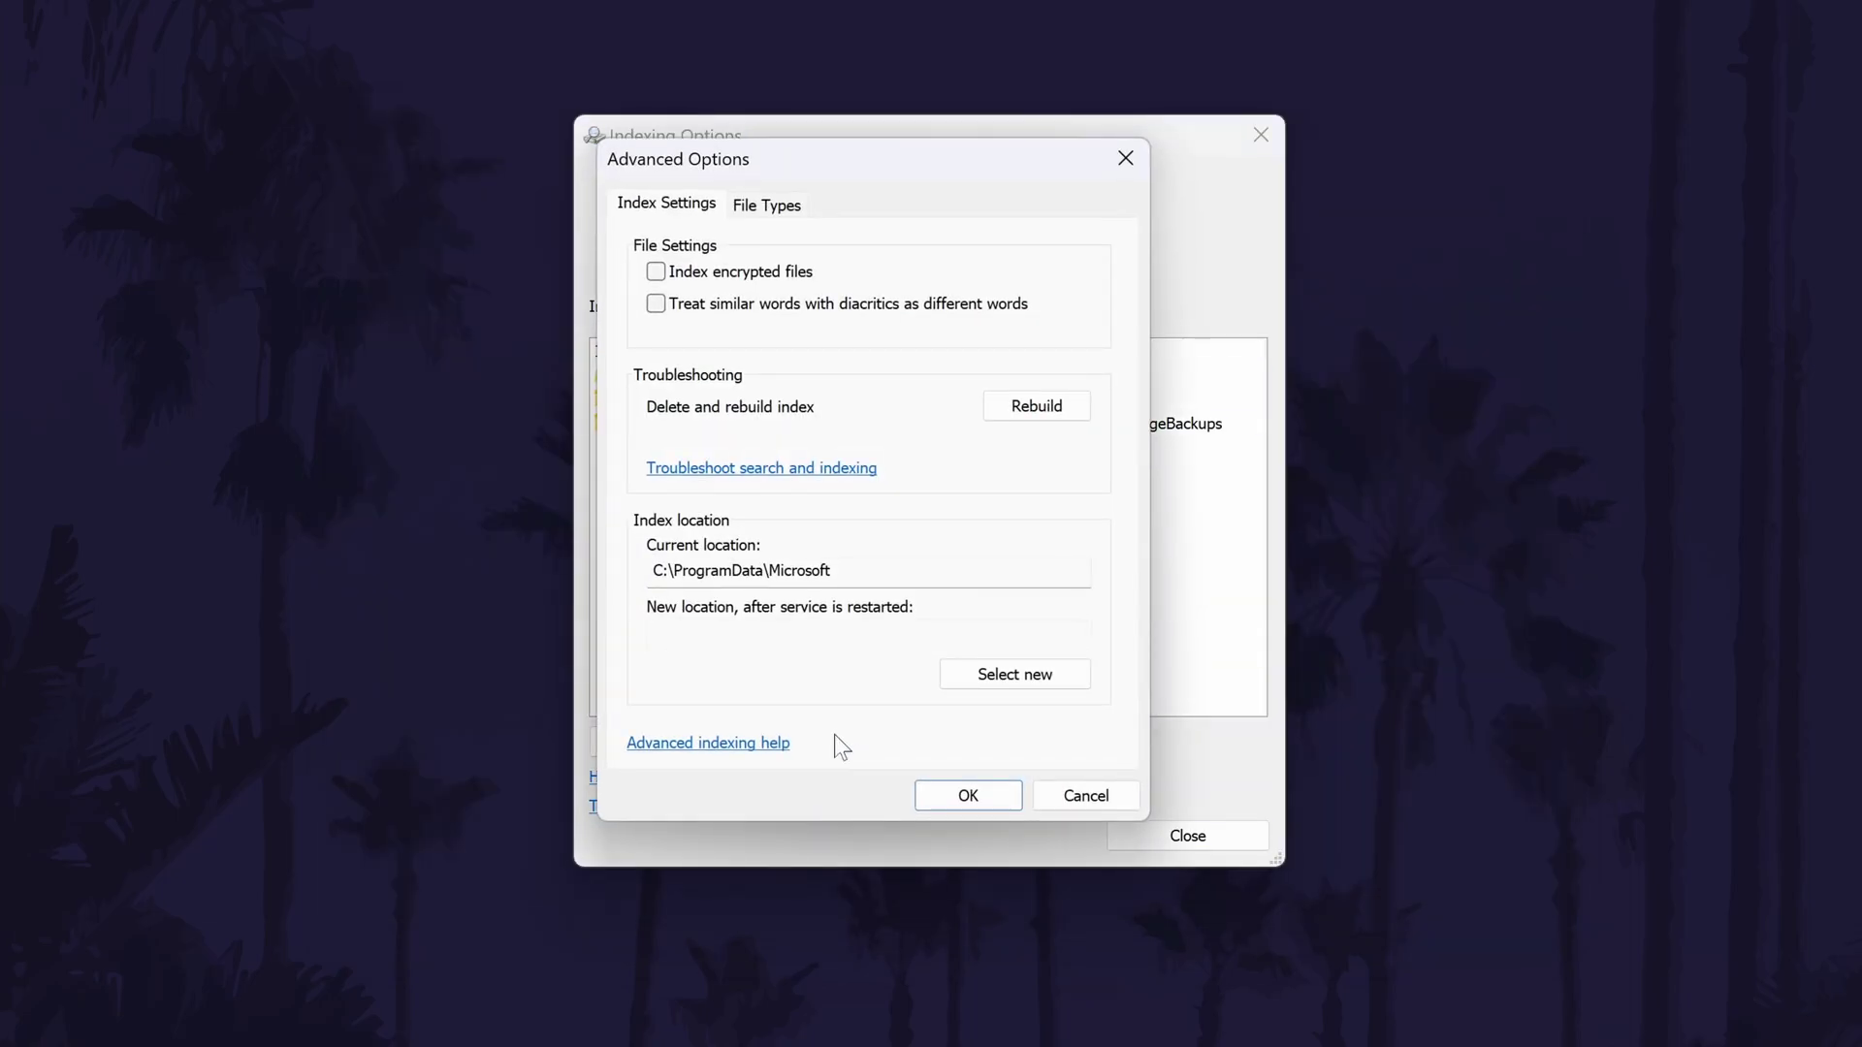
click(1077, 406)
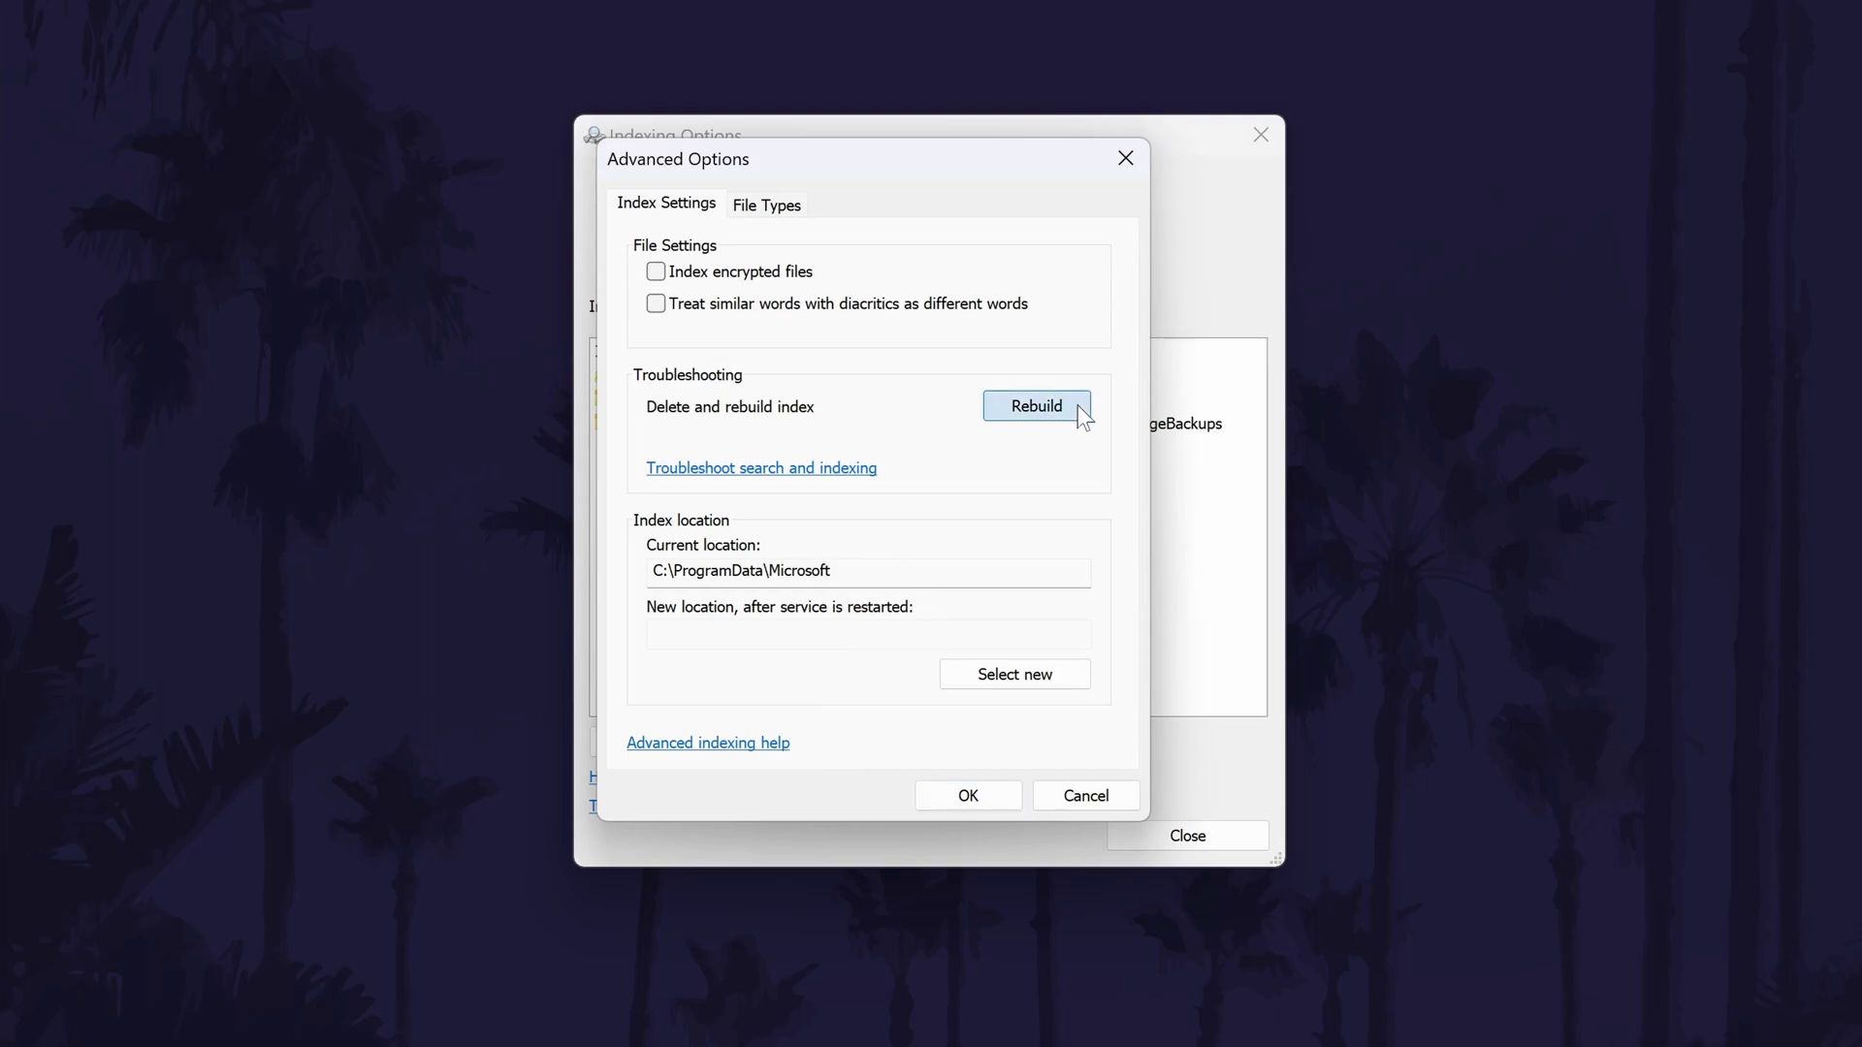